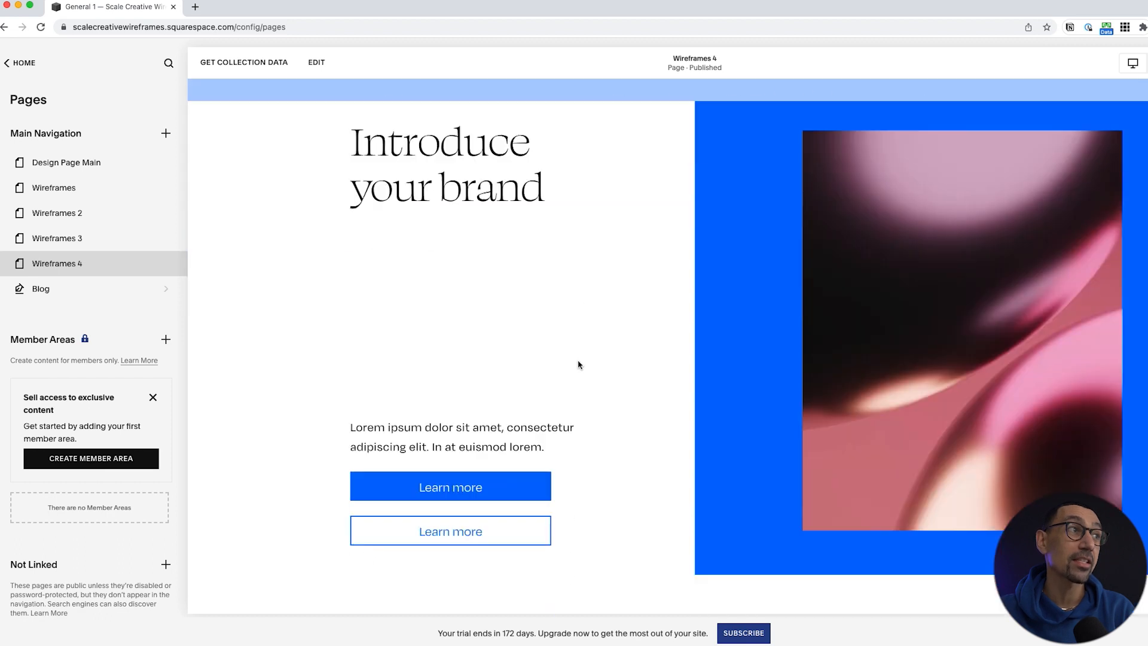
Look over the Wireframes 4 page down to the three-column icon grid under the Title Section heading
scroll(579, 364, down, 18)
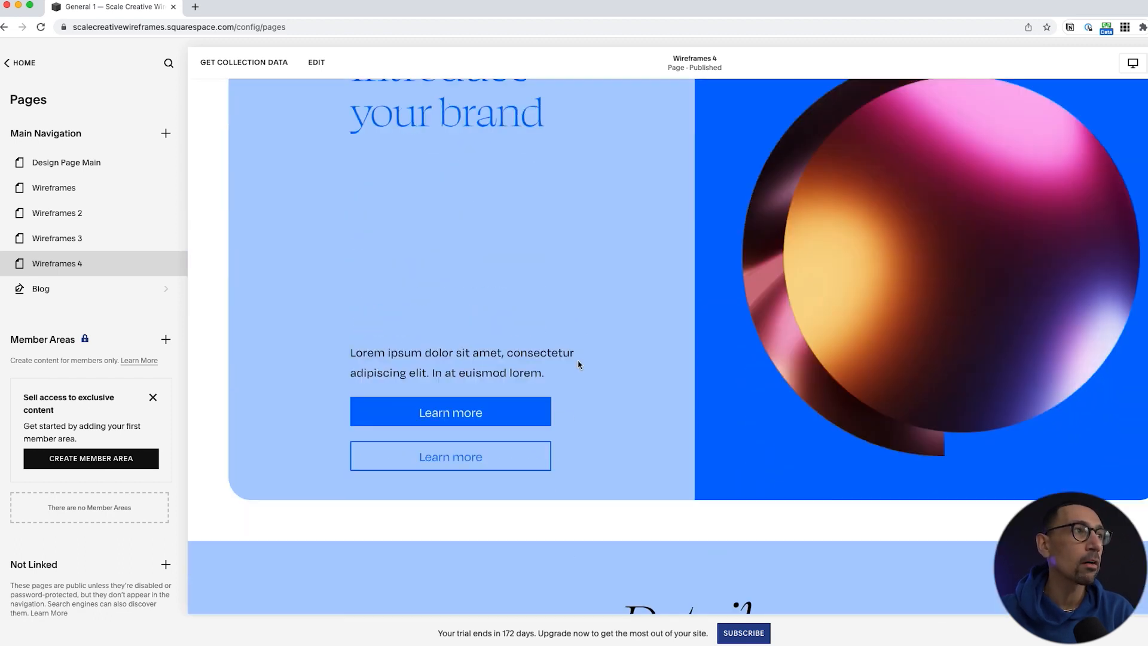
scroll(579, 365, down, 1)
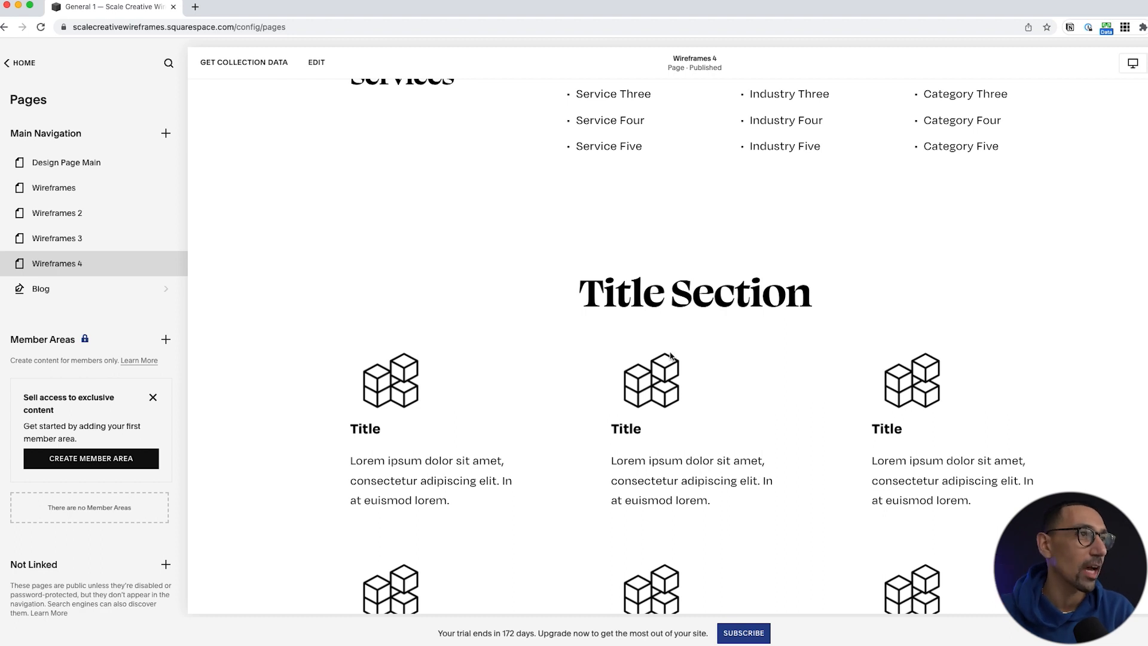
scroll(670, 357, down, 3)
scroll(537, 270, down, 2)
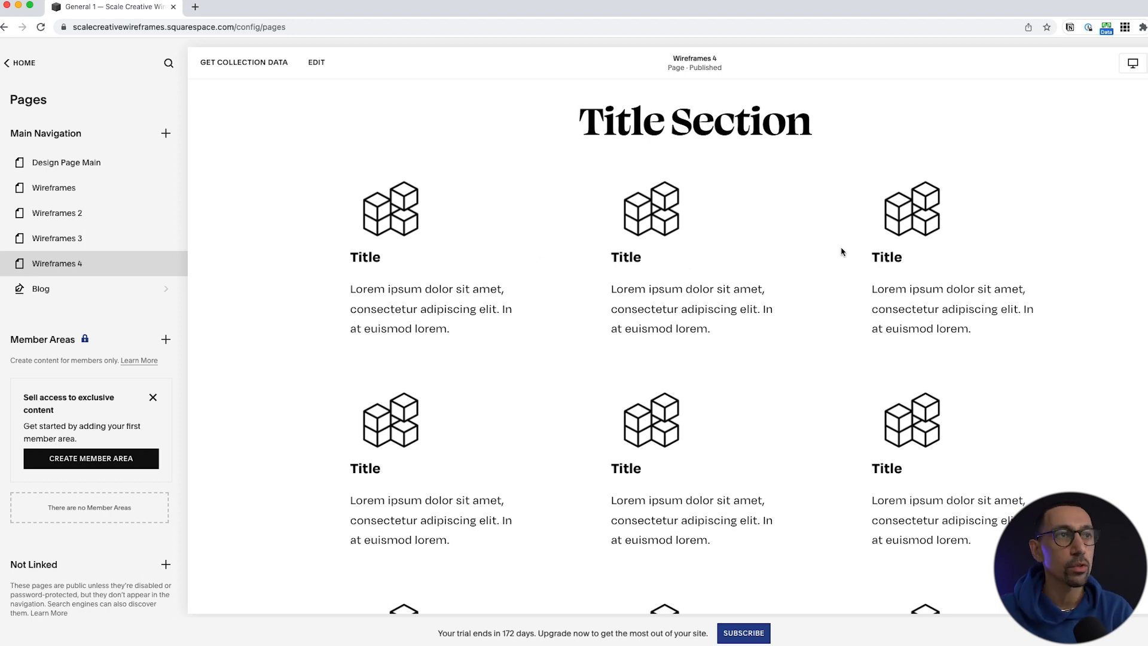
scroll(722, 290, down, 4)
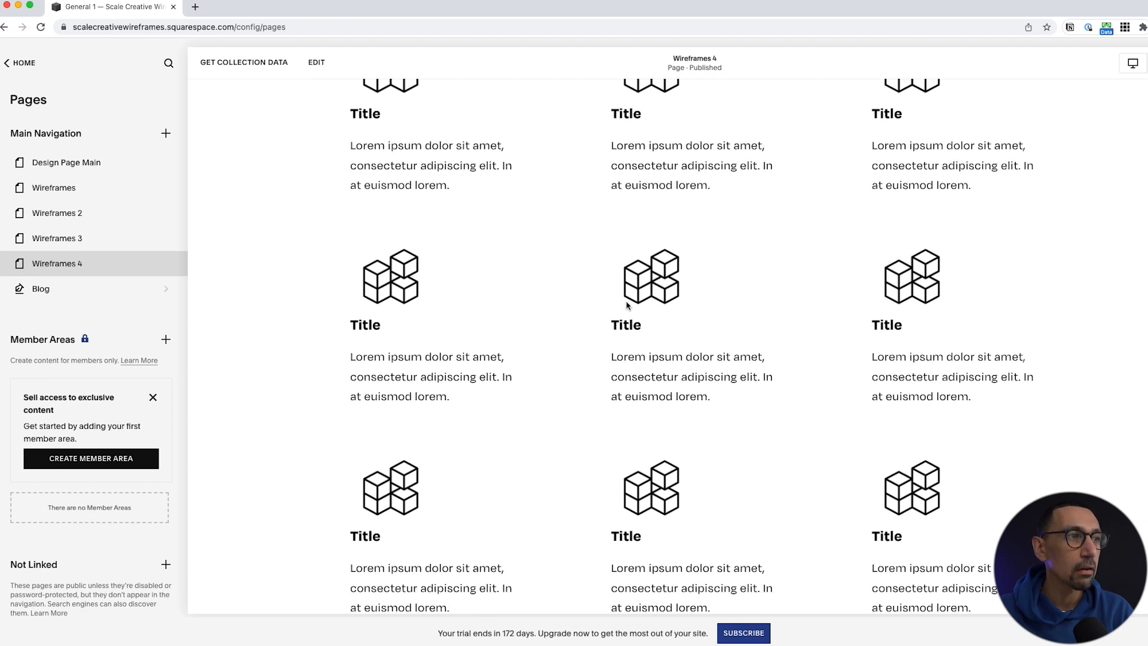
scroll(631, 390, up, 4)
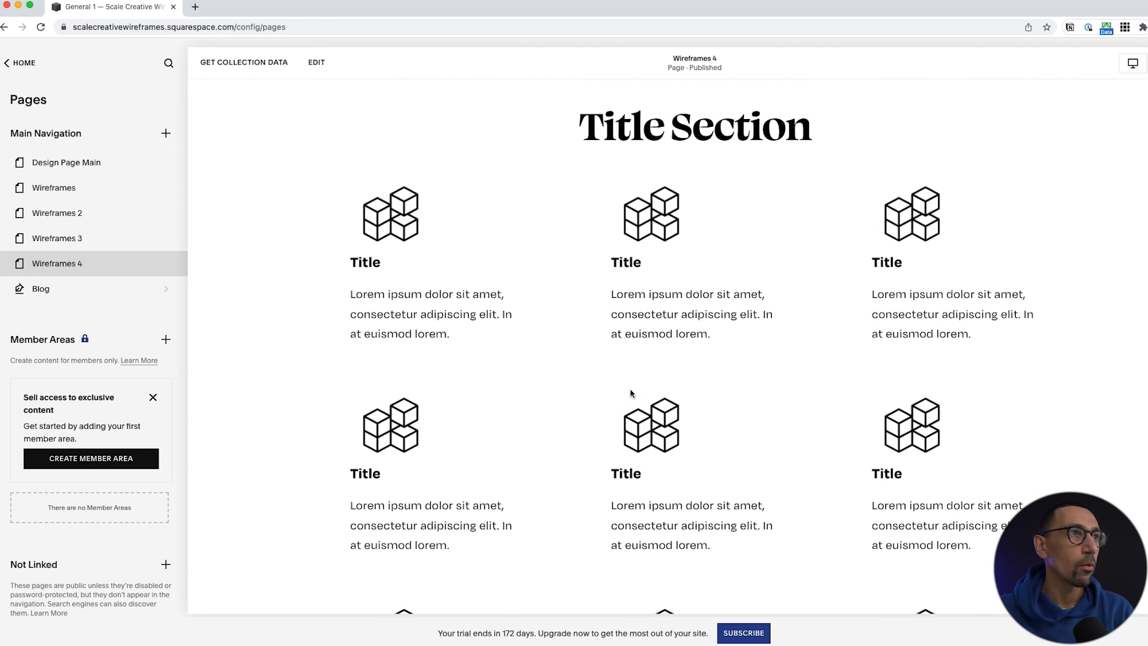
Preview the Title Section icon grid in the mobile layout, then return to the desktop layout
click(1133, 62)
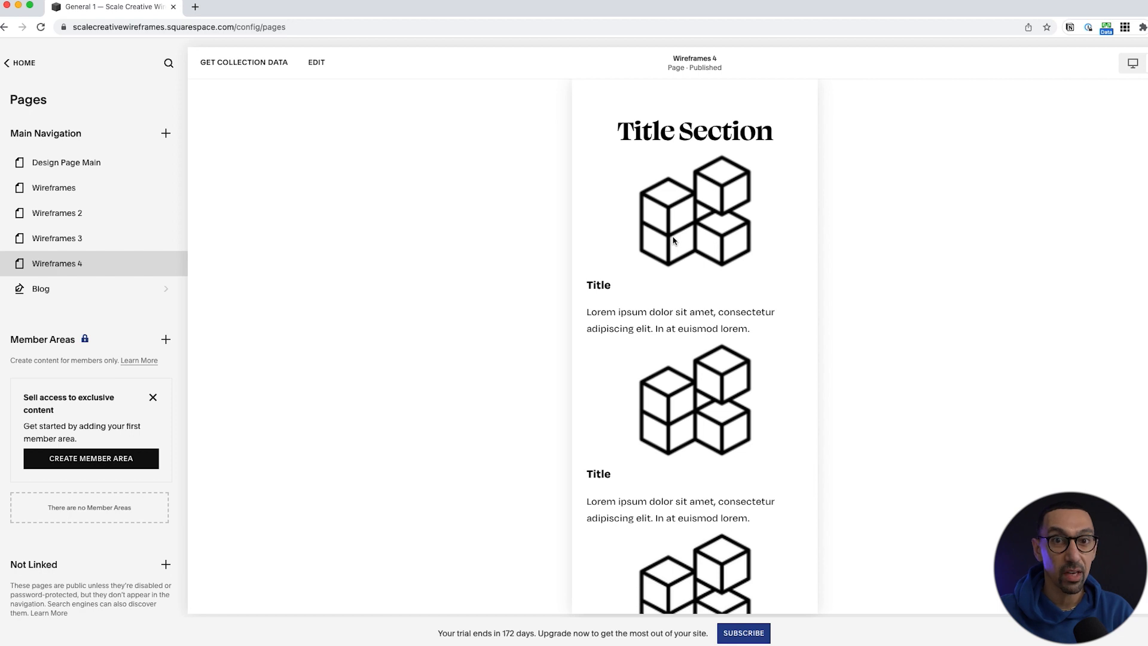
scroll(688, 246, down, 3)
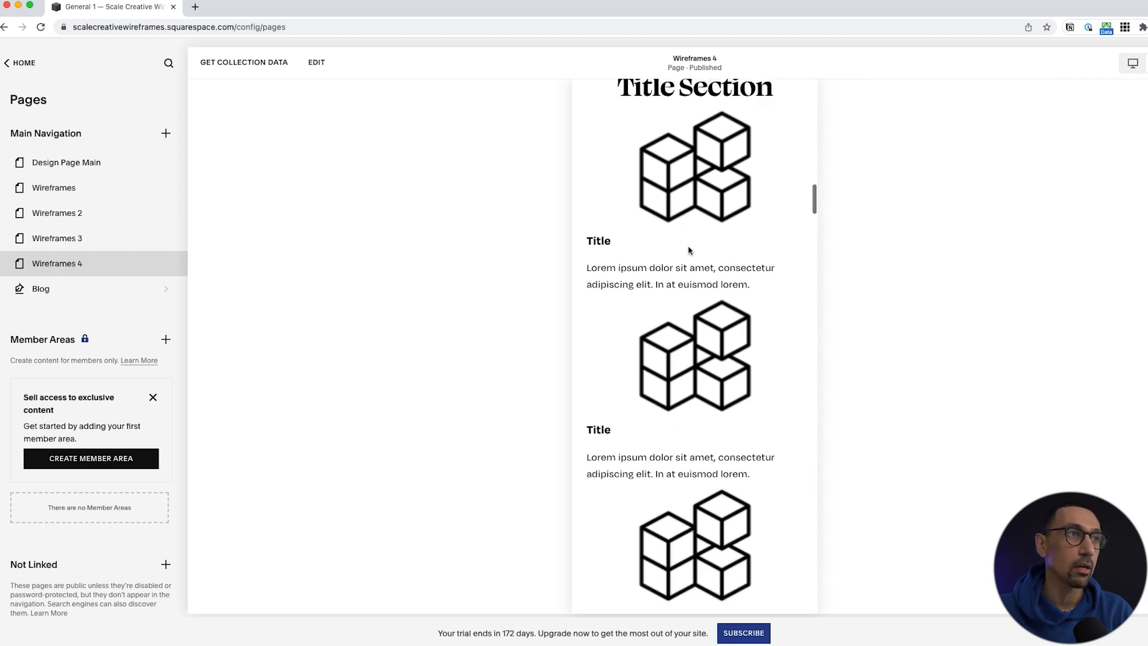
scroll(723, 172, down, 5)
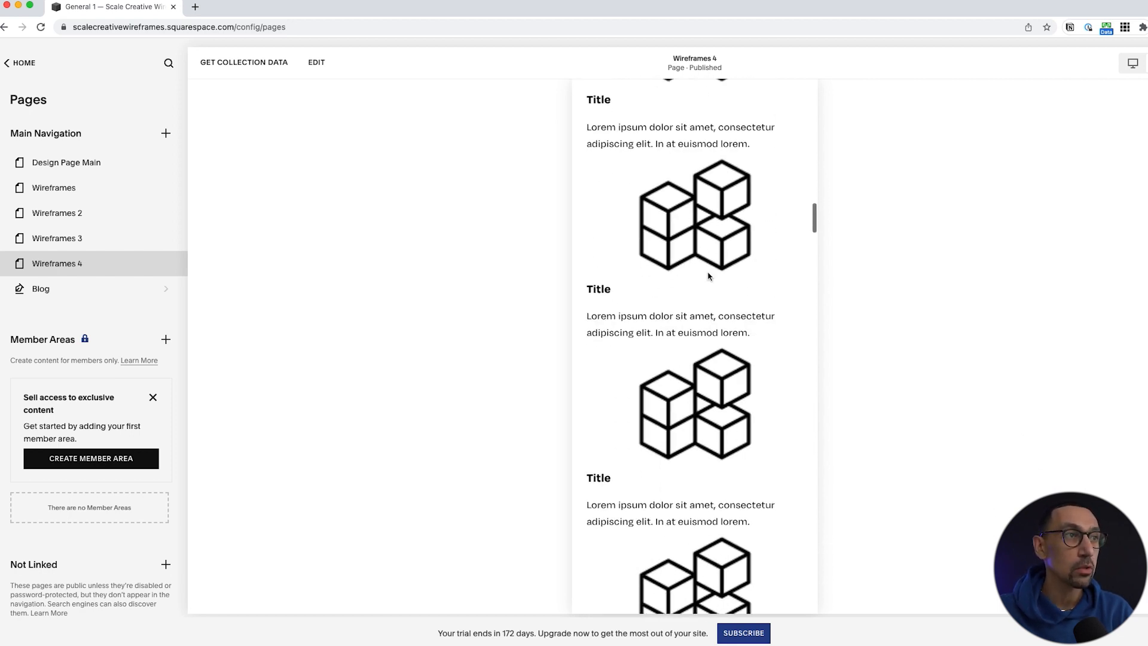
scroll(709, 275, down, 5)
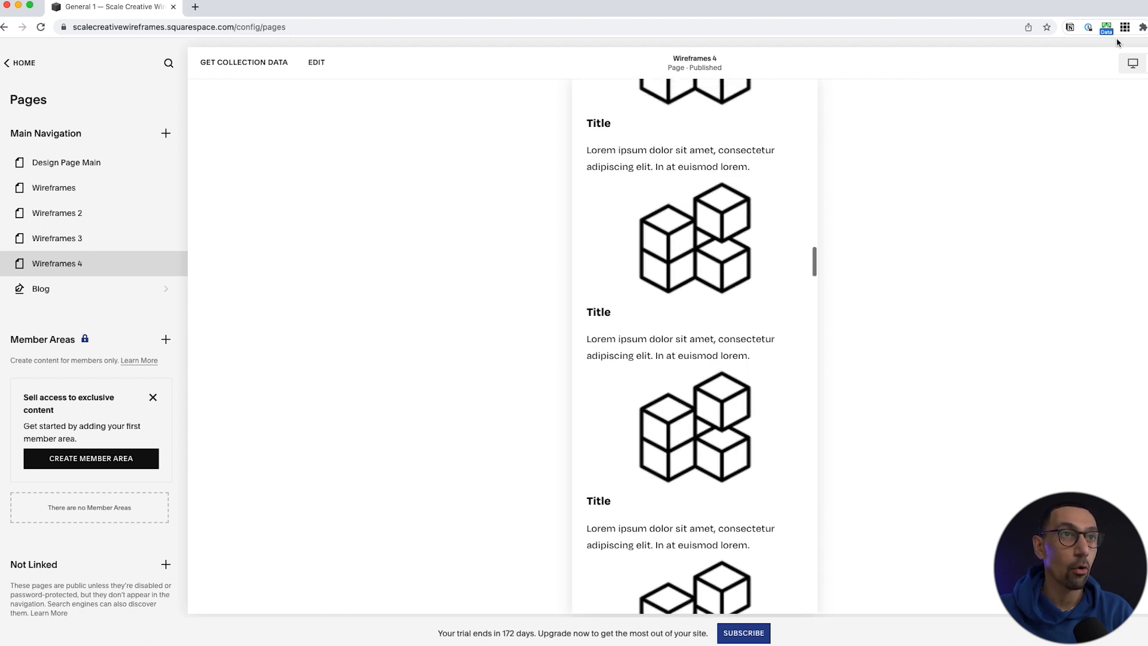
click(1131, 65)
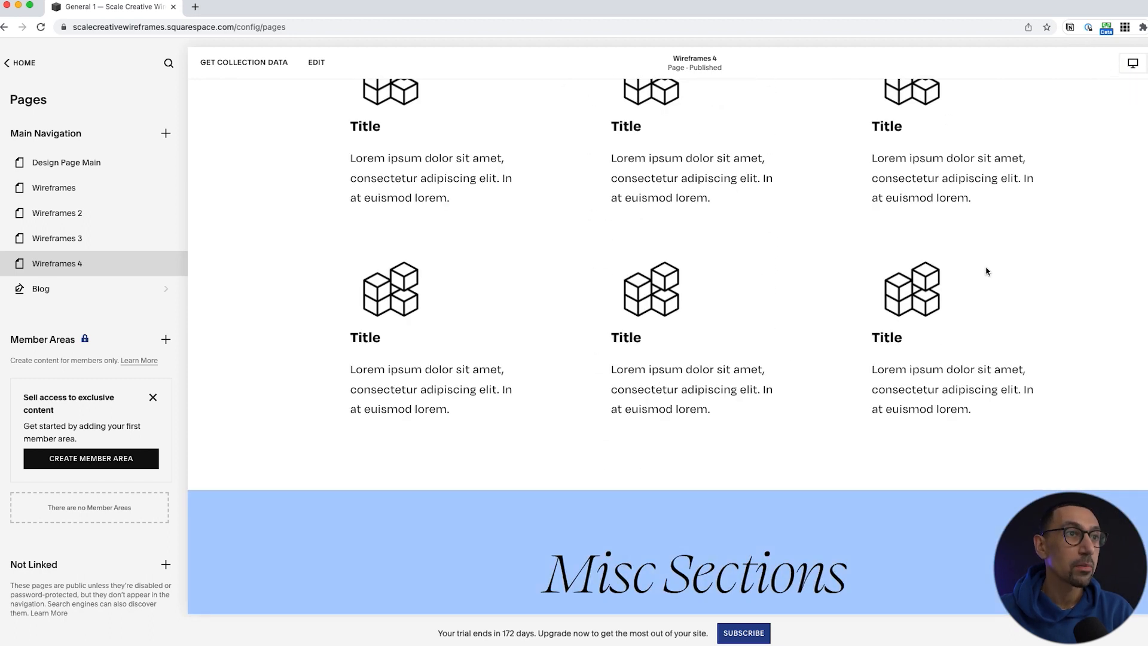
Start editing the page, add a Line block to the Title Section and move it directly below the heading, starting at the heading's left edge
click(317, 62)
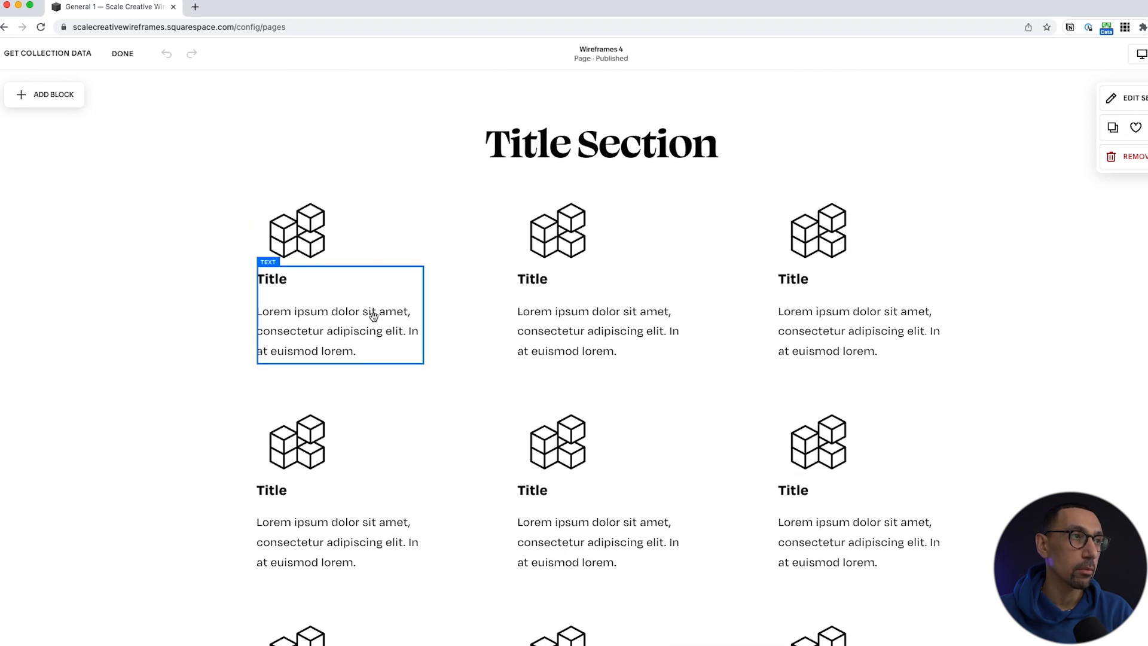
scroll(374, 315, up, 3)
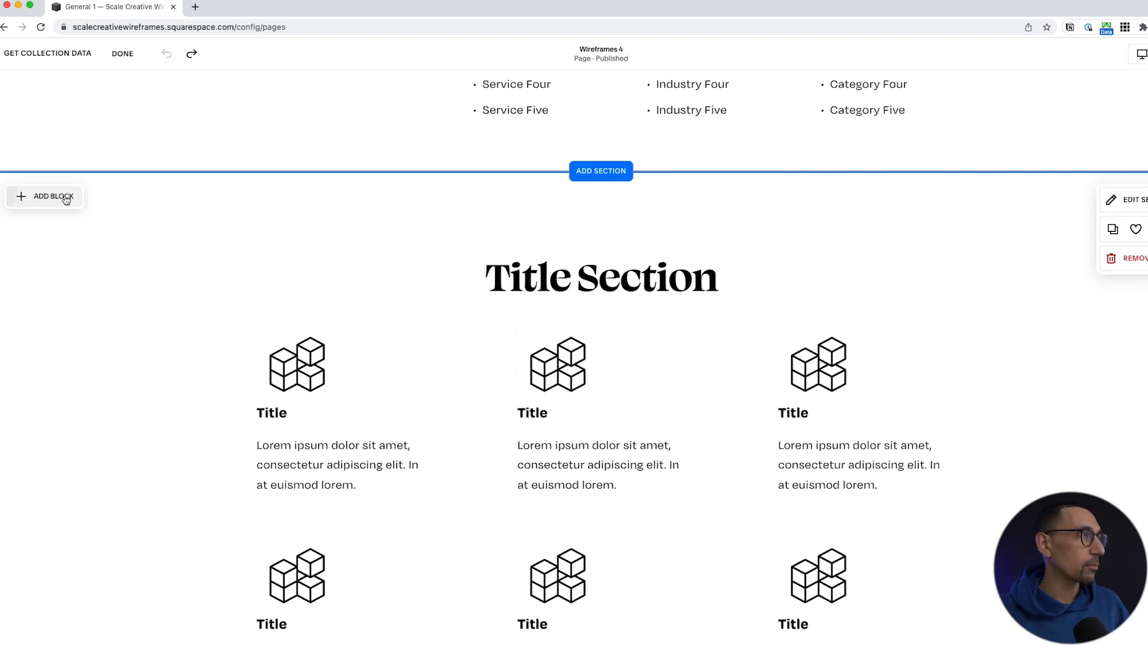
click(62, 196)
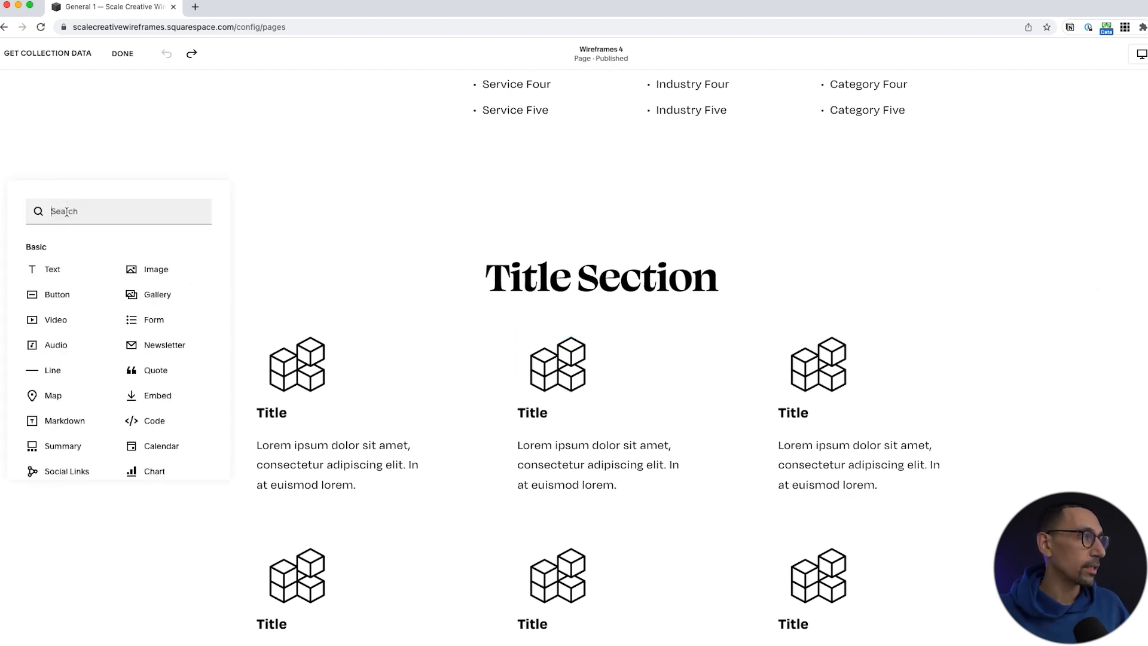
click(68, 372)
key(Right)
key(Right)
key(Right)
key(Down)
key(Down)
key(Up)
key(Right)
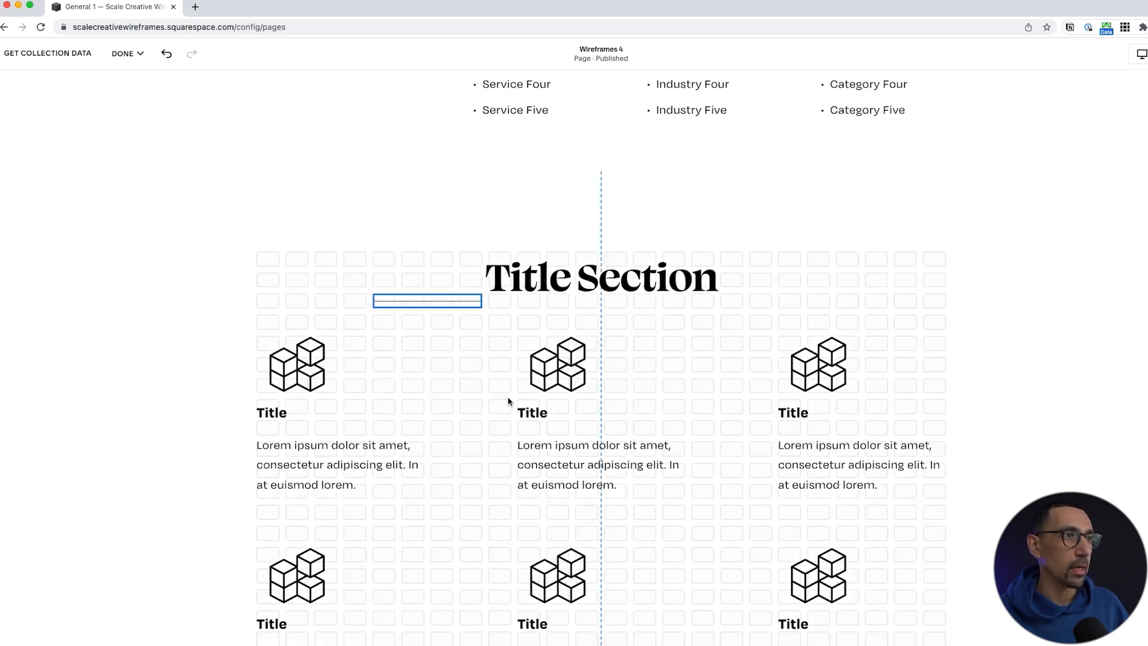
key(Right)
key(Down)
key(Right)
key(Right)
key(Right)
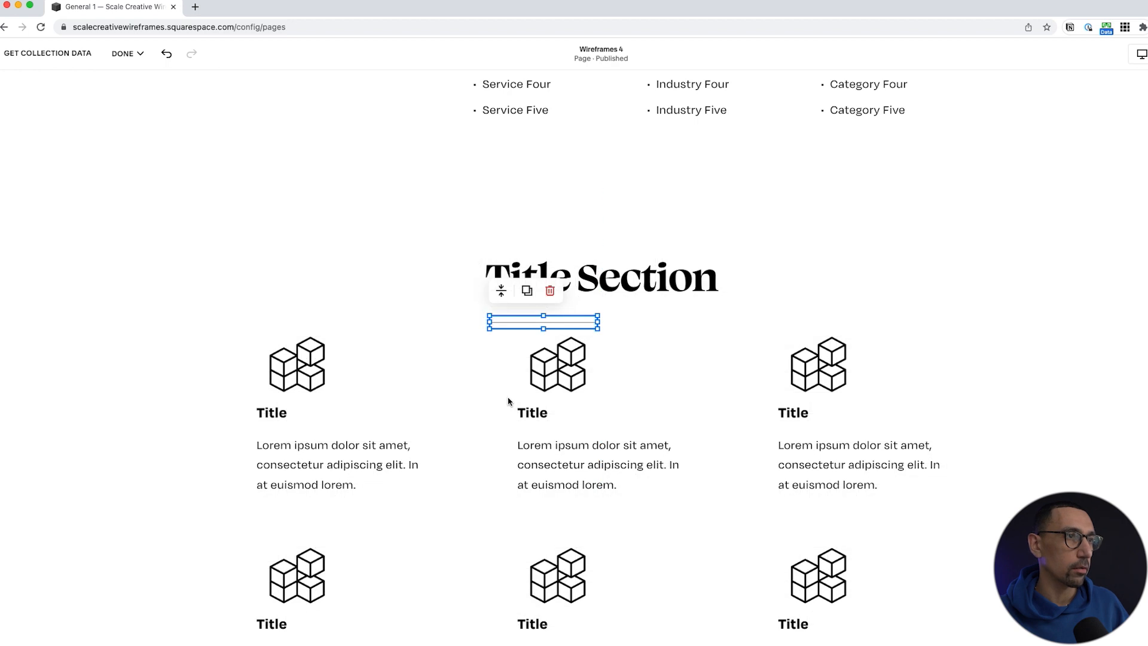
Widen the line block four grid columns to the right so it spans the width of the Title Section heading
key(shift+Right)
key(shift+Right)
key(shift+Right)
key(shift+Right)
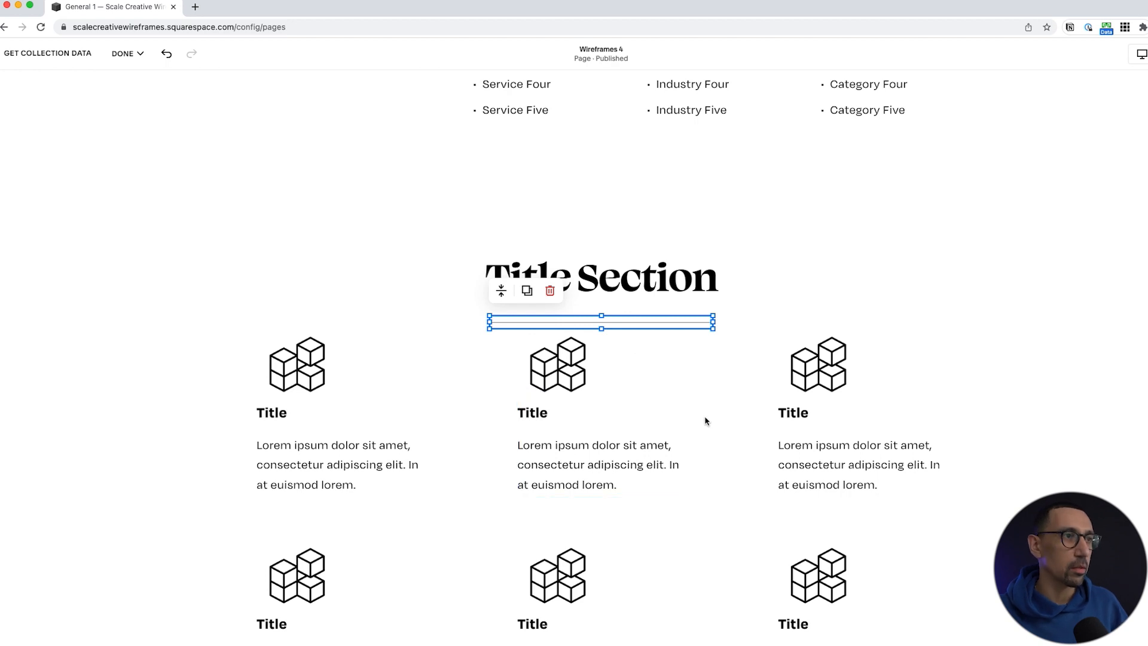
click(815, 278)
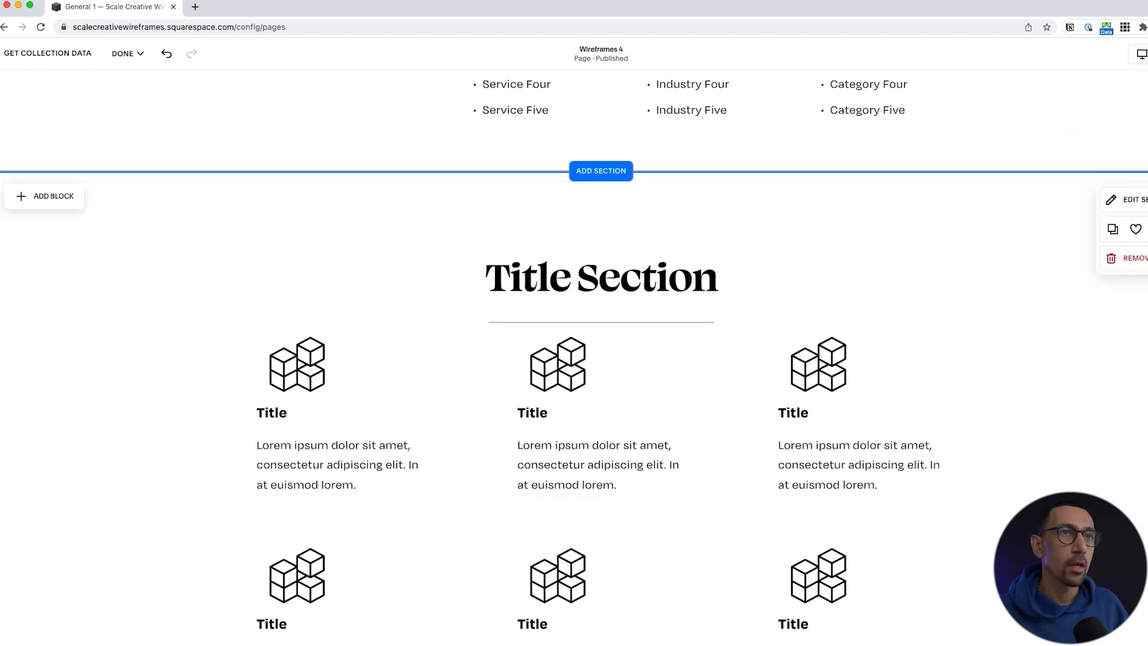
In the mobile layout, reorder the line from the end of the Title Section to directly below its heading
click(1142, 53)
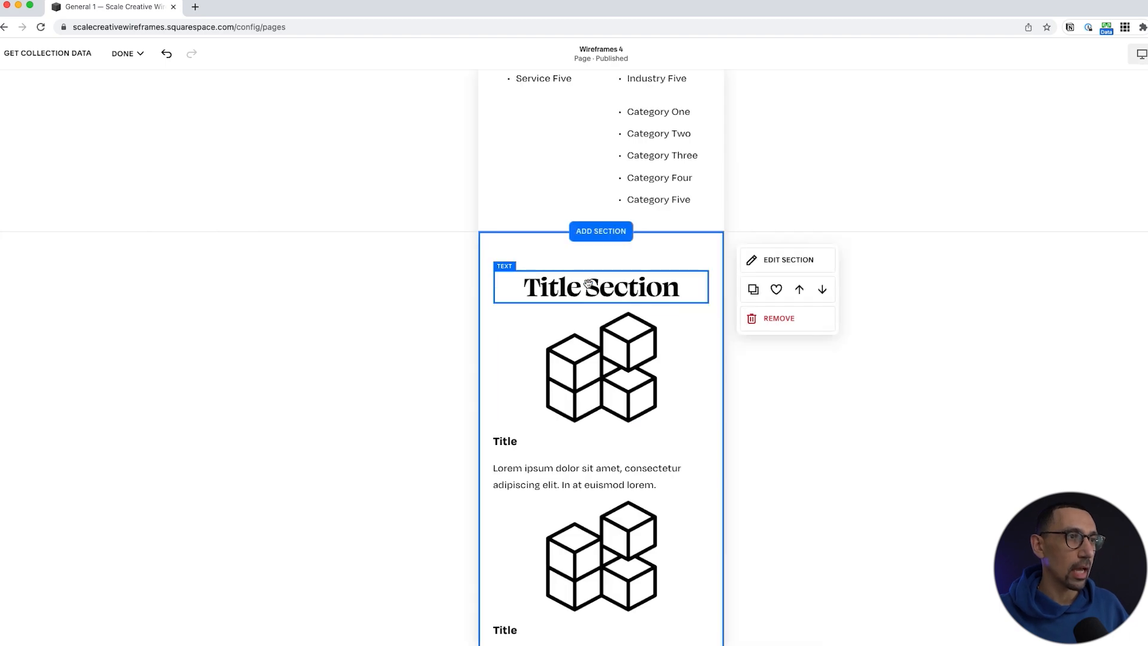
scroll(609, 321, down, 10)
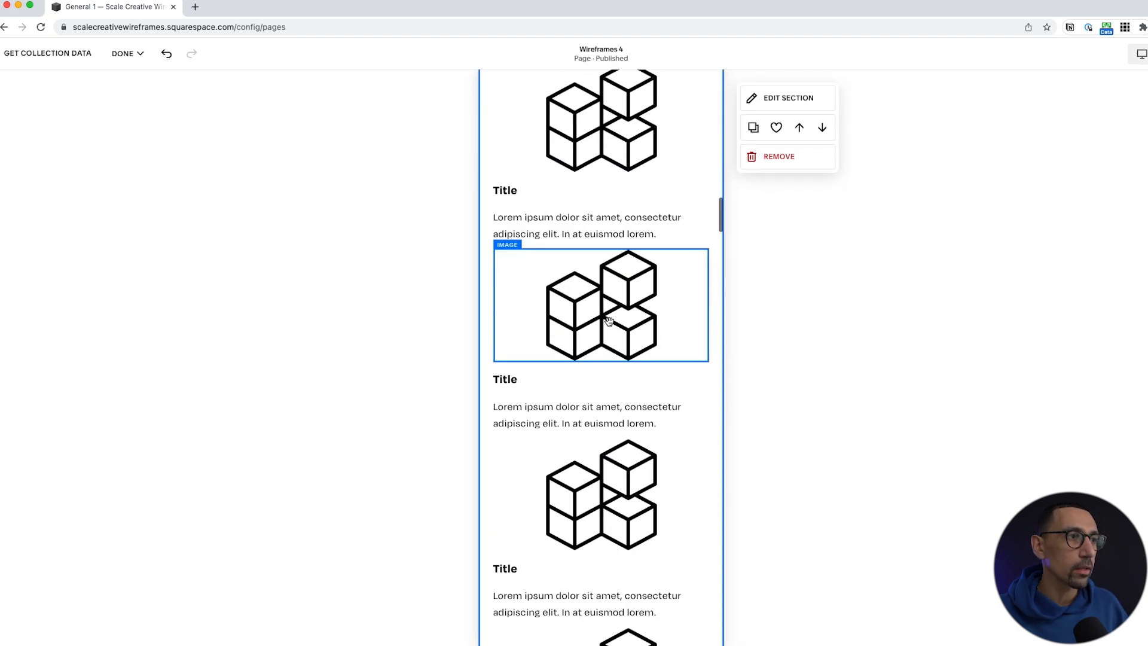
scroll(609, 321, down, 3)
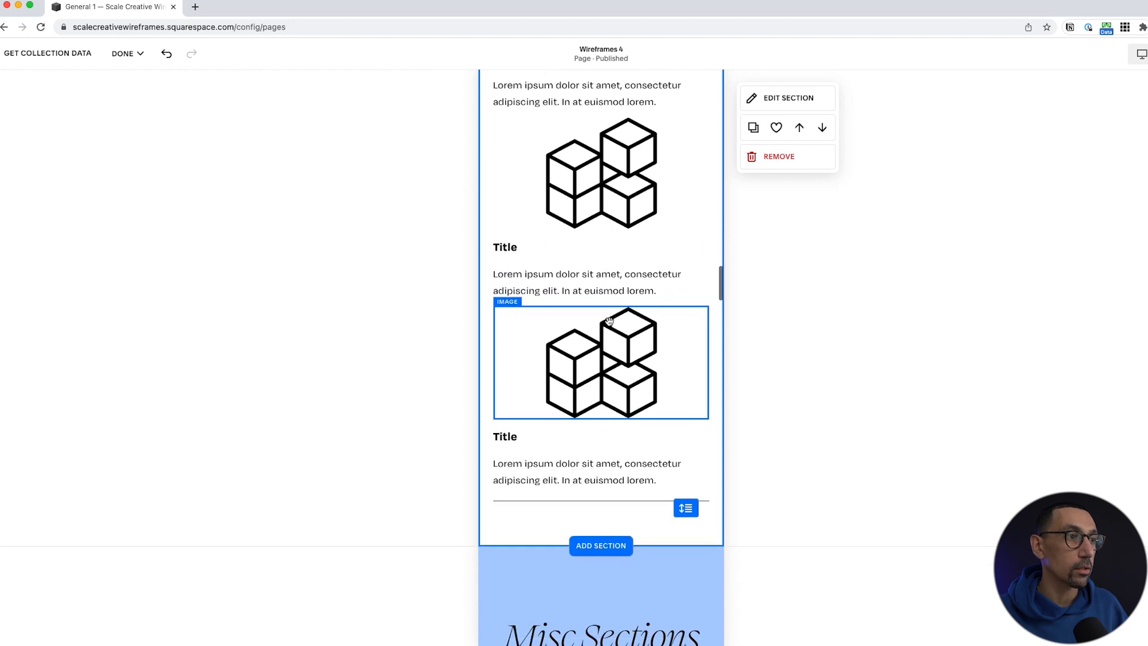
click(616, 500)
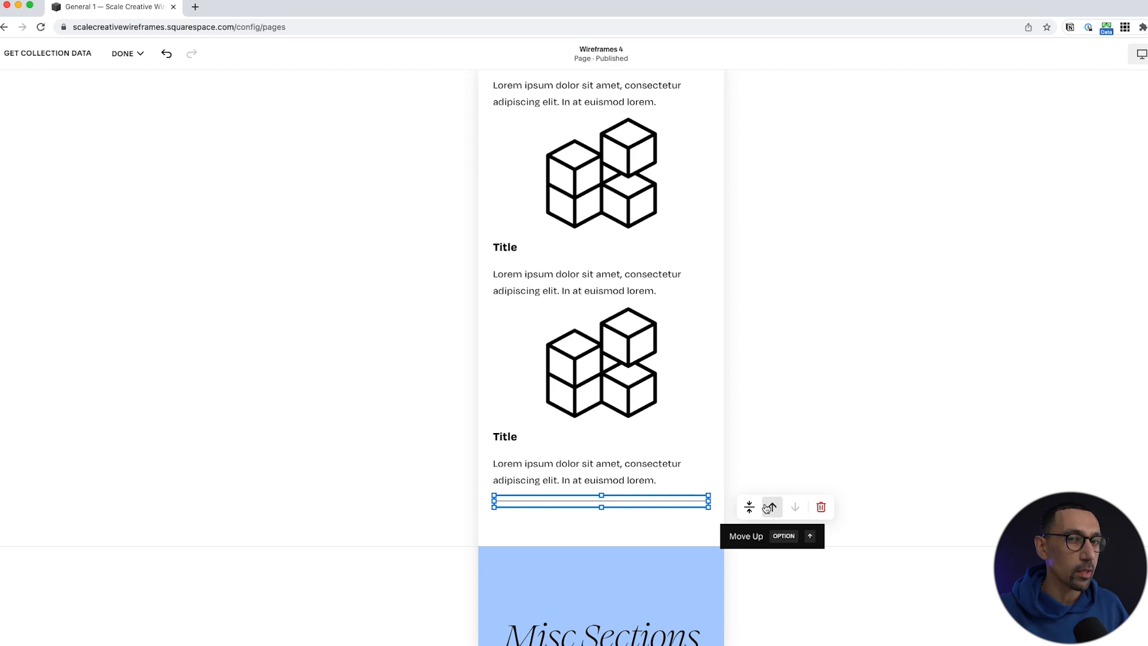
click(770, 507)
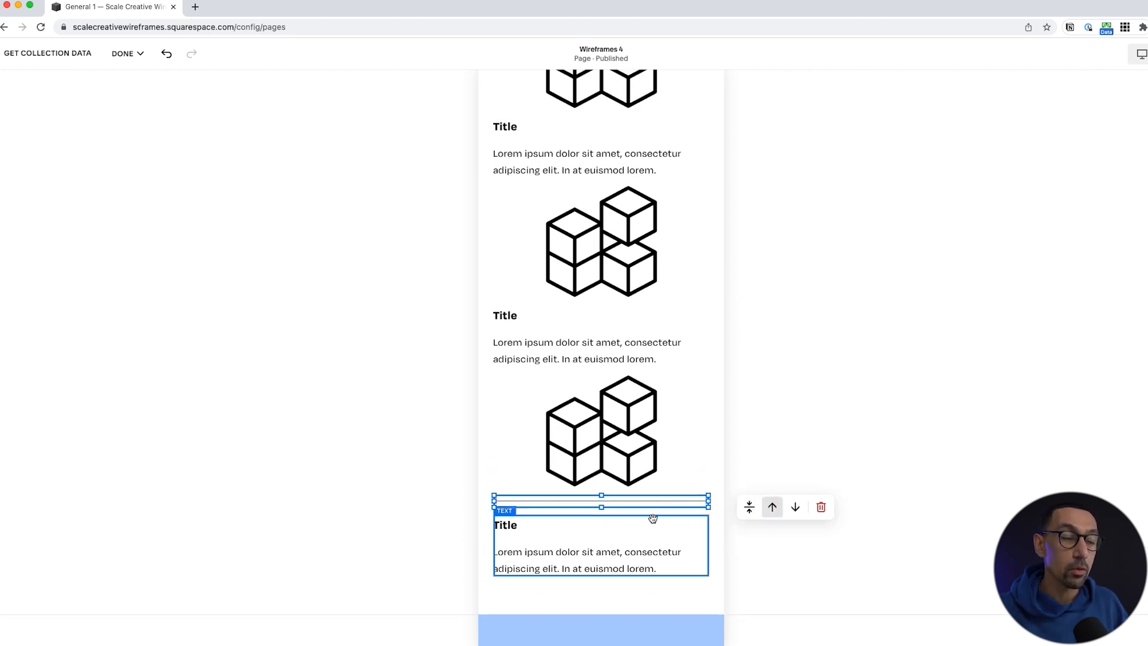
click(772, 509)
click(773, 508)
click(773, 507)
click(772, 508)
click(773, 508)
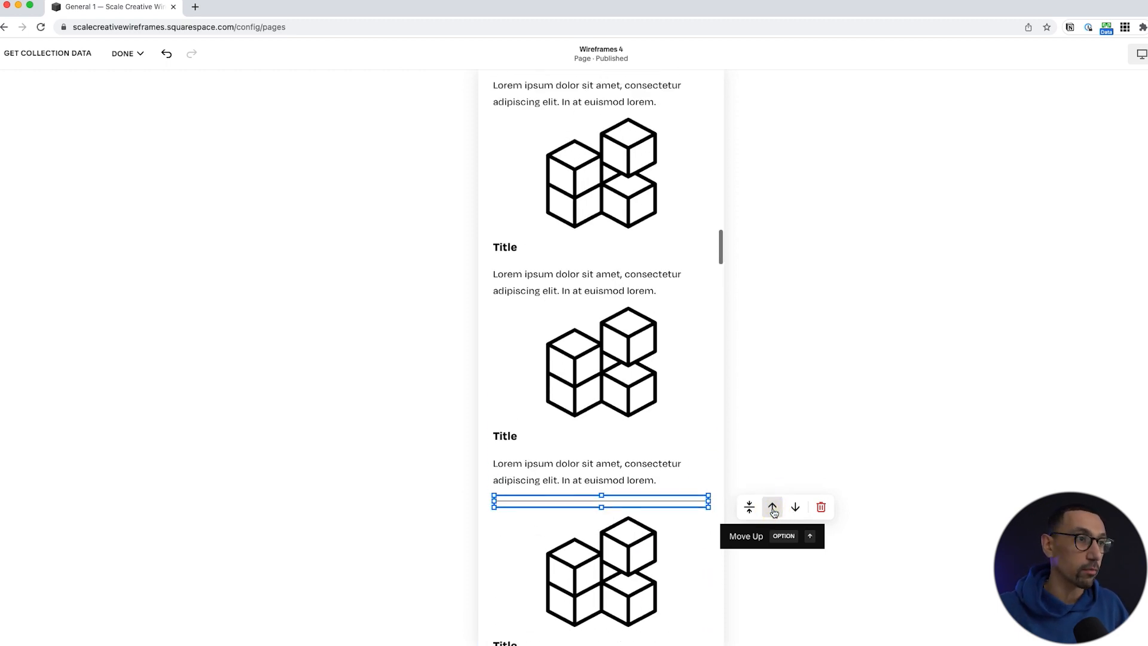
click(773, 508)
click(773, 508)
click(773, 508)
click(773, 507)
click(773, 507)
click(773, 508)
click(772, 507)
click(773, 507)
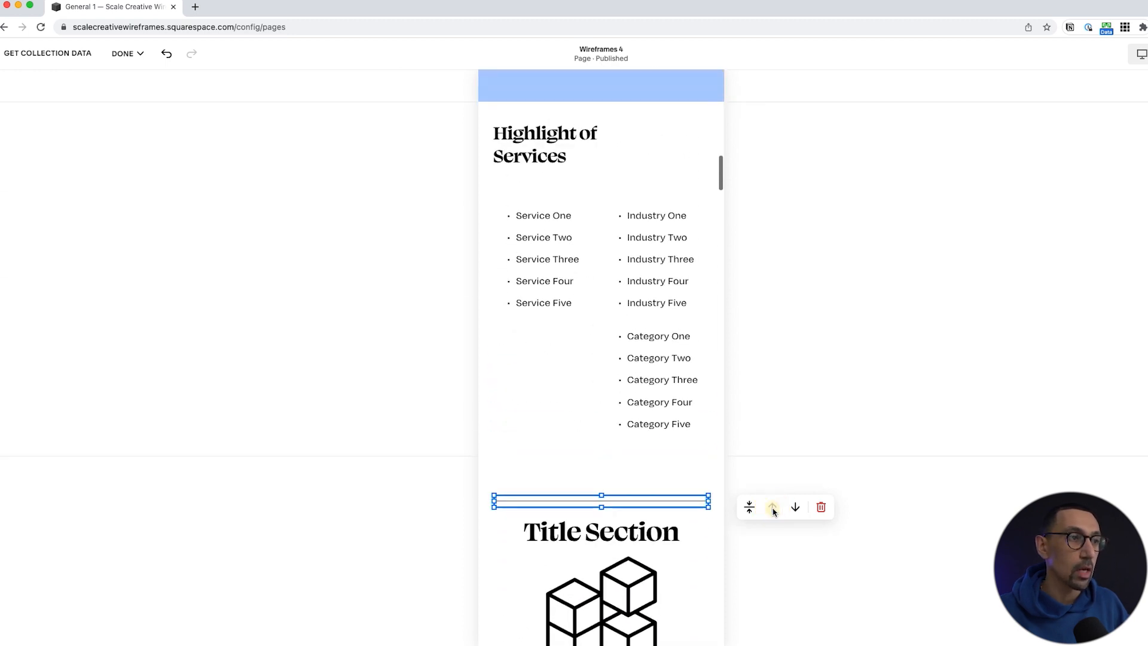
click(794, 508)
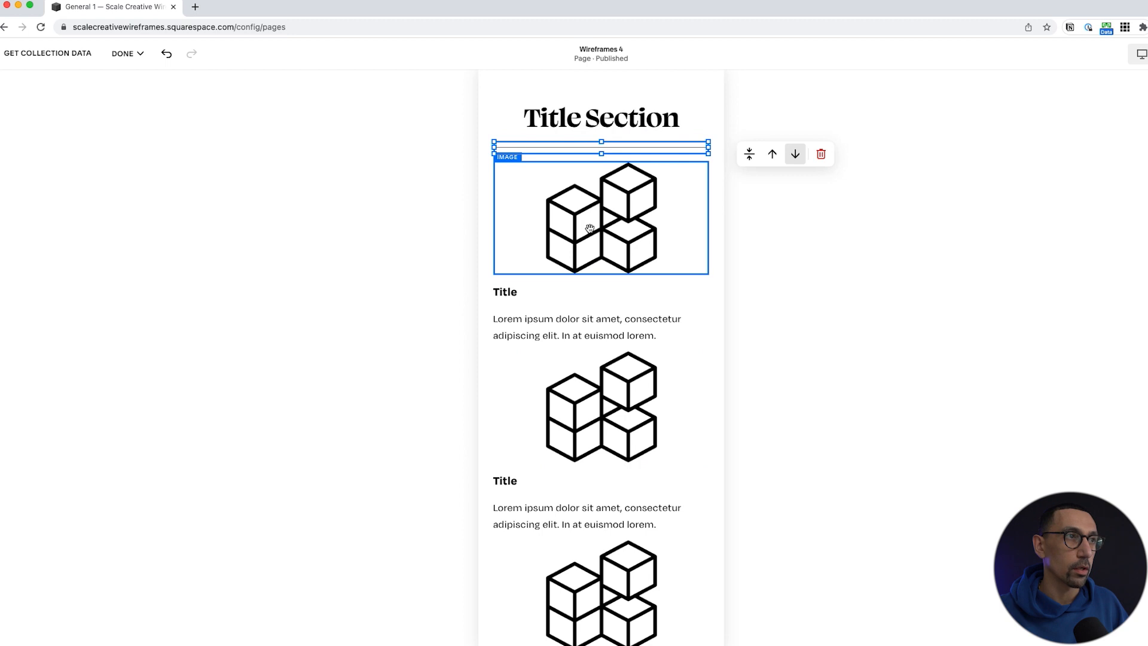
In the desktop layout with the grid shown, extend the first column's top text block down over the icon below it
click(1143, 55)
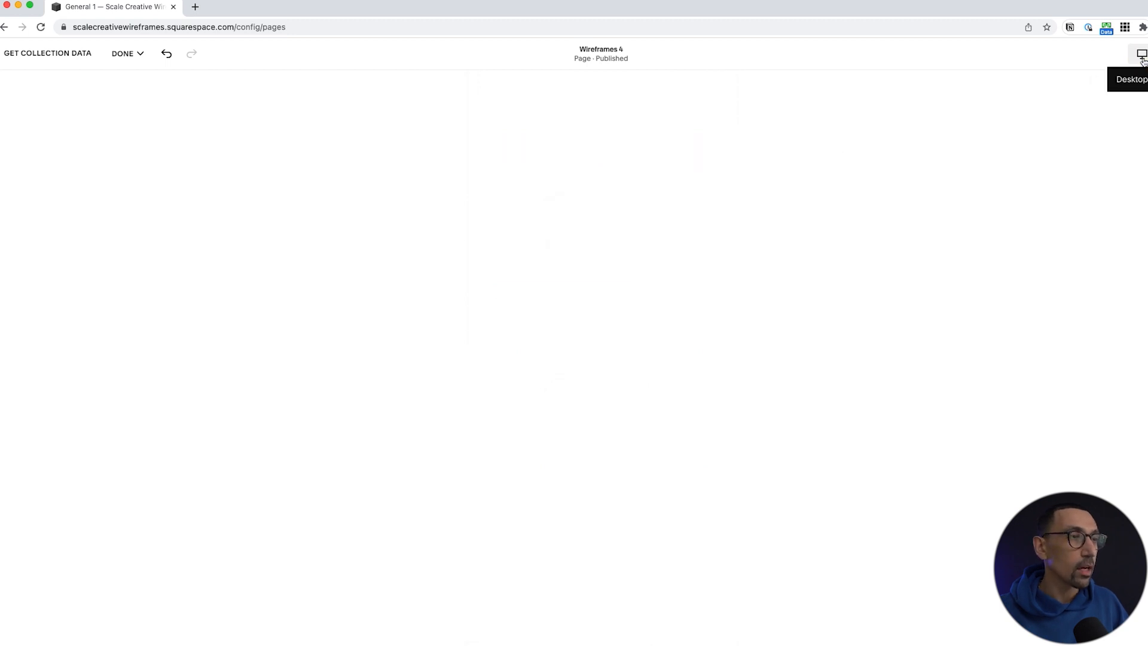
click(353, 373)
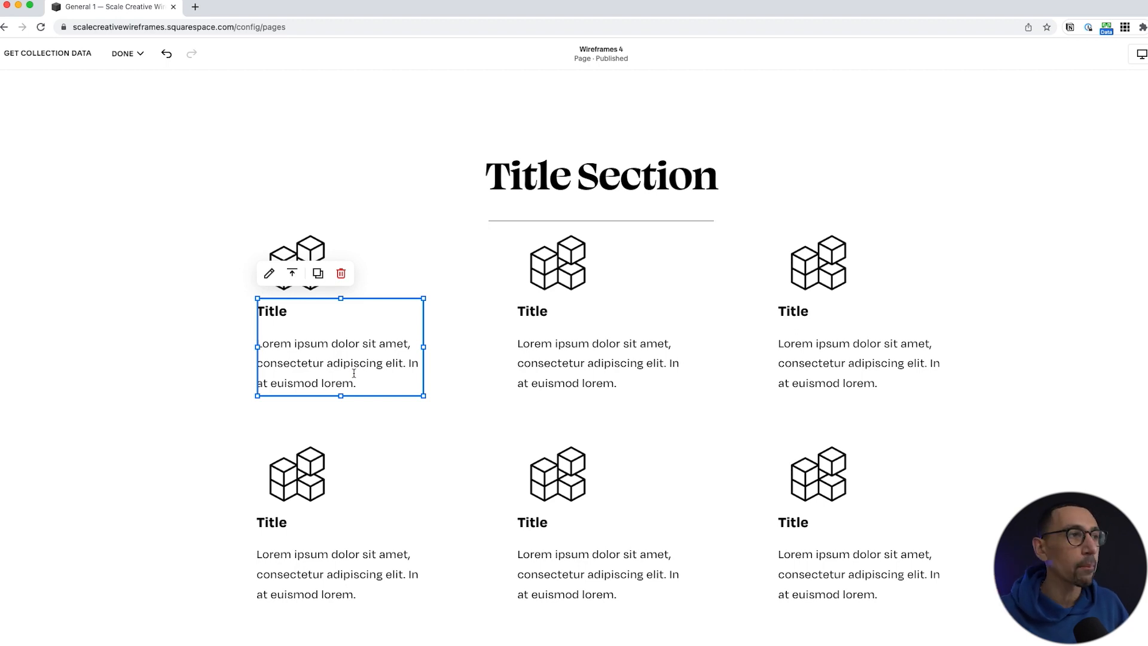
key(g)
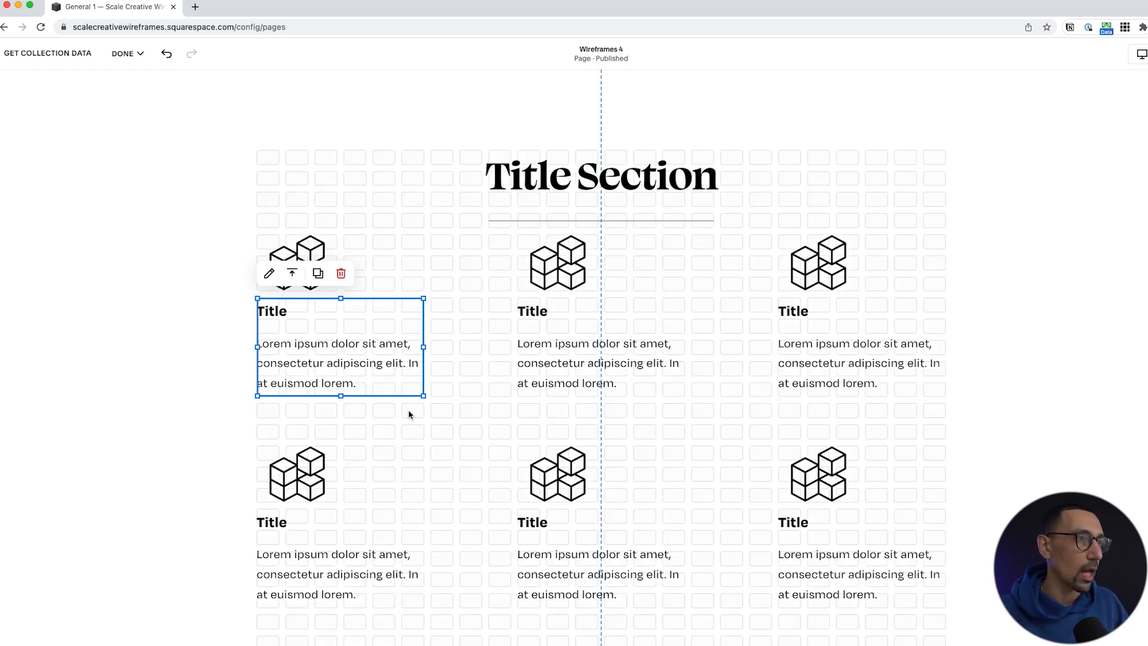
click(440, 414)
click(343, 363)
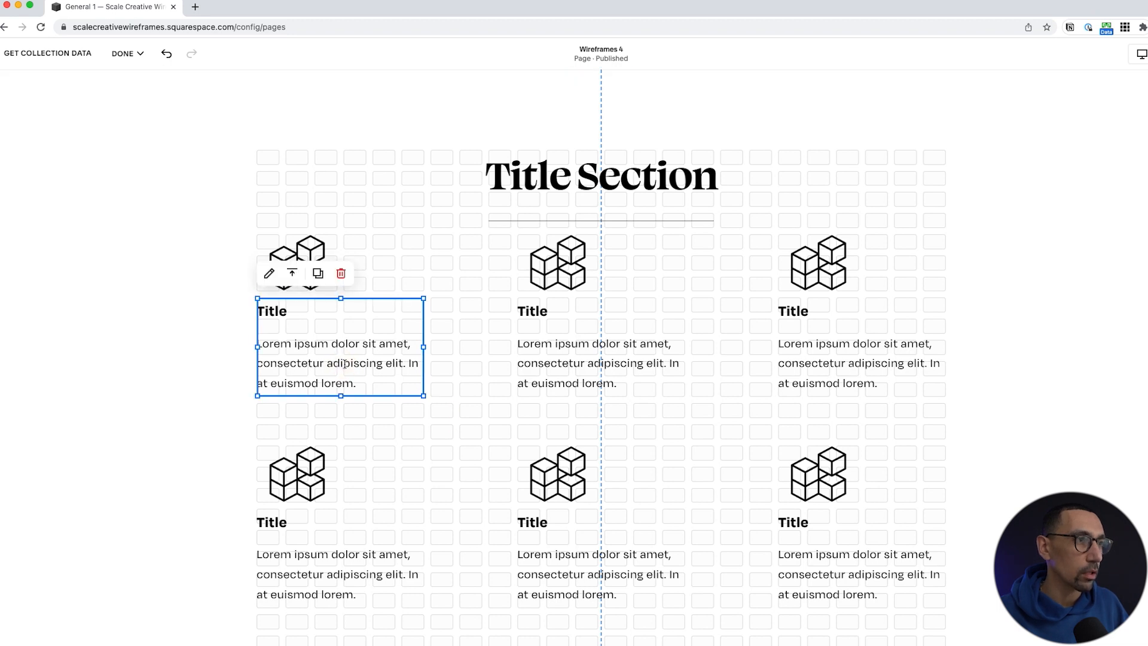
drag(341, 396, 341, 501)
click(475, 435)
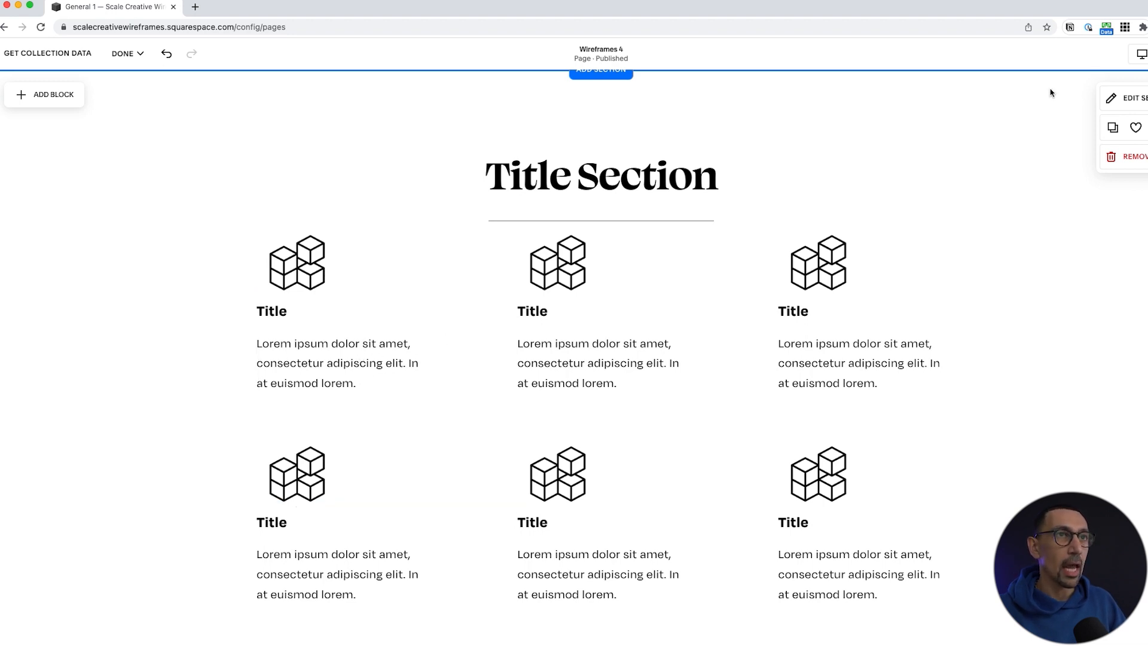
In the mobile layout, stretch a Title text block in the icon list downward so it overlaps the icon image beneath it
click(1147, 54)
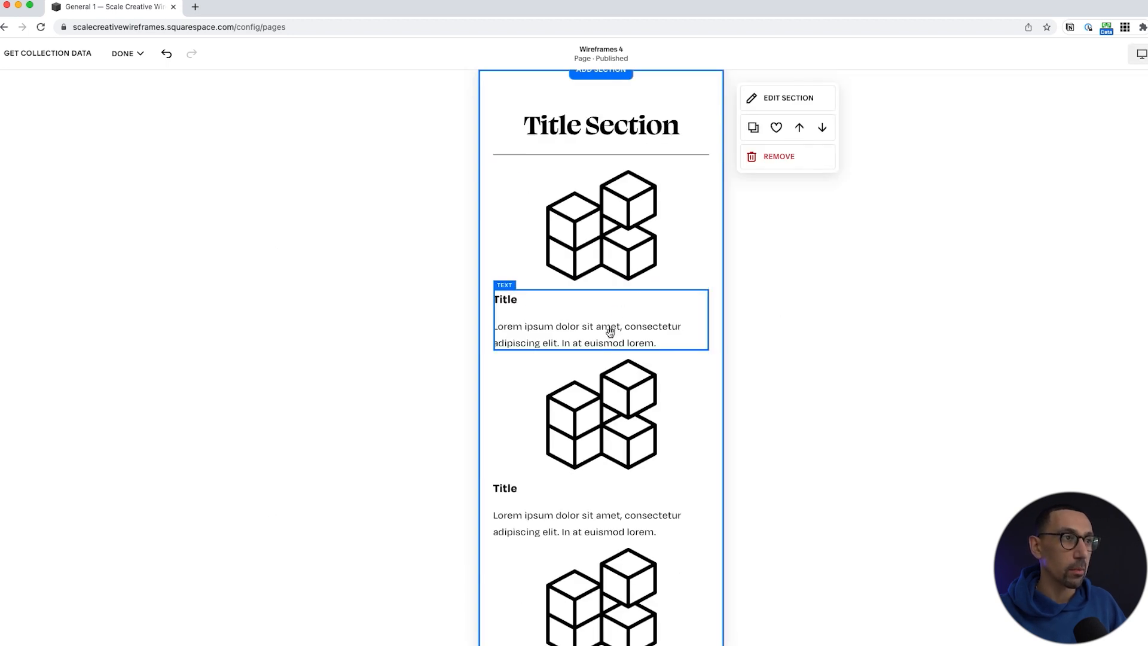
scroll(610, 329, down, 5)
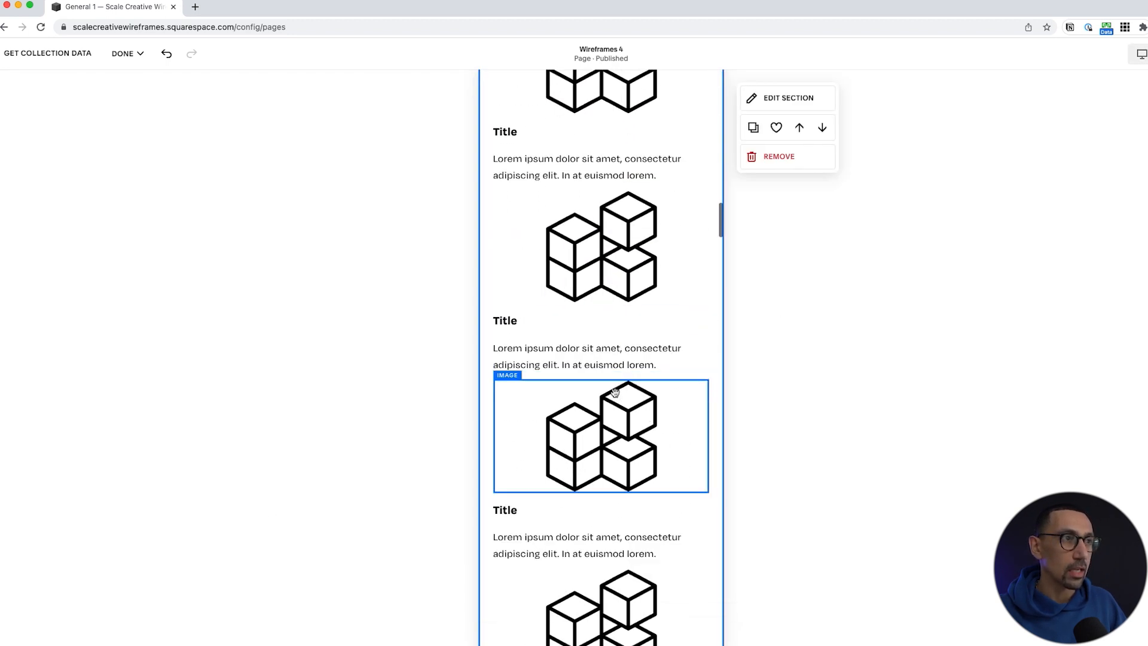
scroll(610, 274, down, 2)
scroll(610, 274, down, 5)
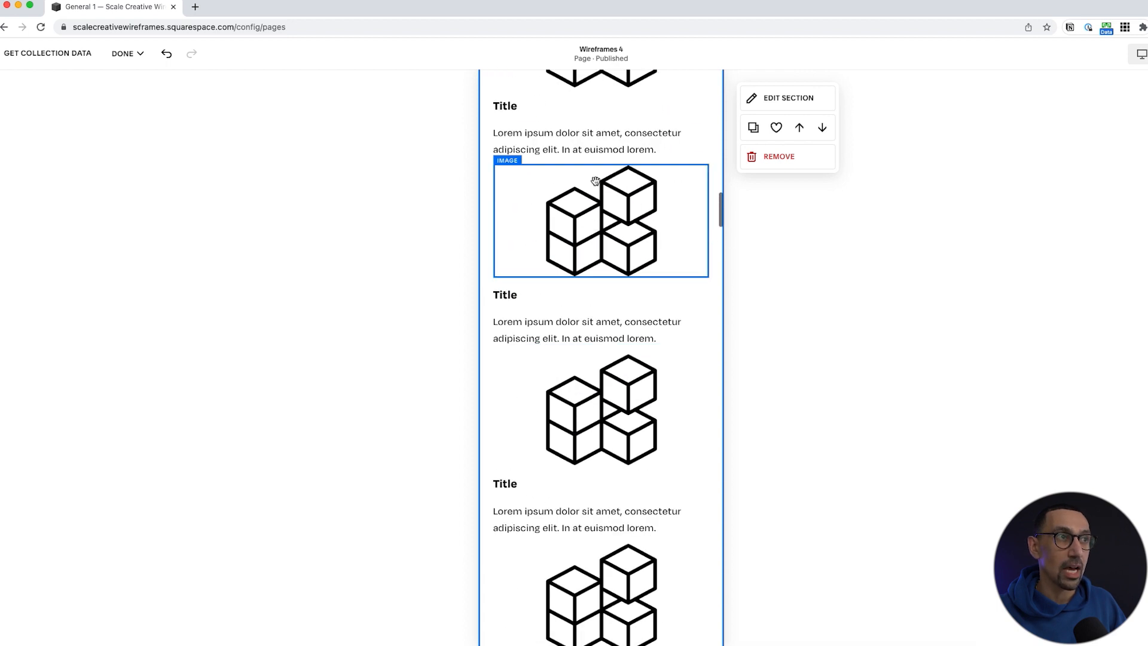
click(597, 140)
drag(596, 139, 620, 245)
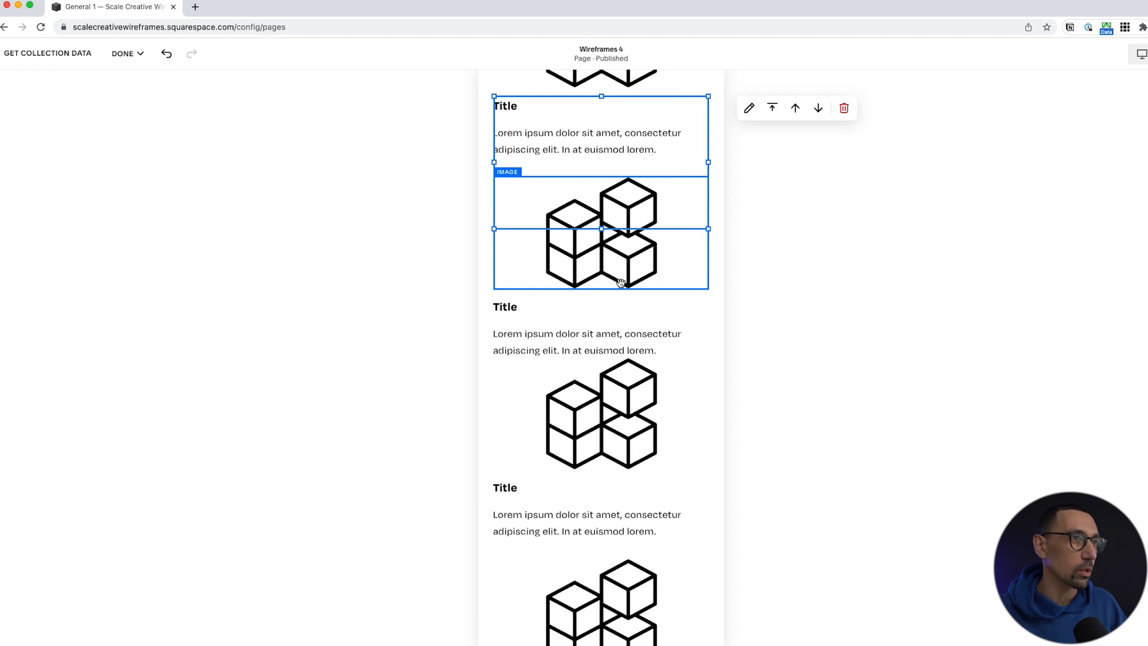
scroll(622, 251, up, 15)
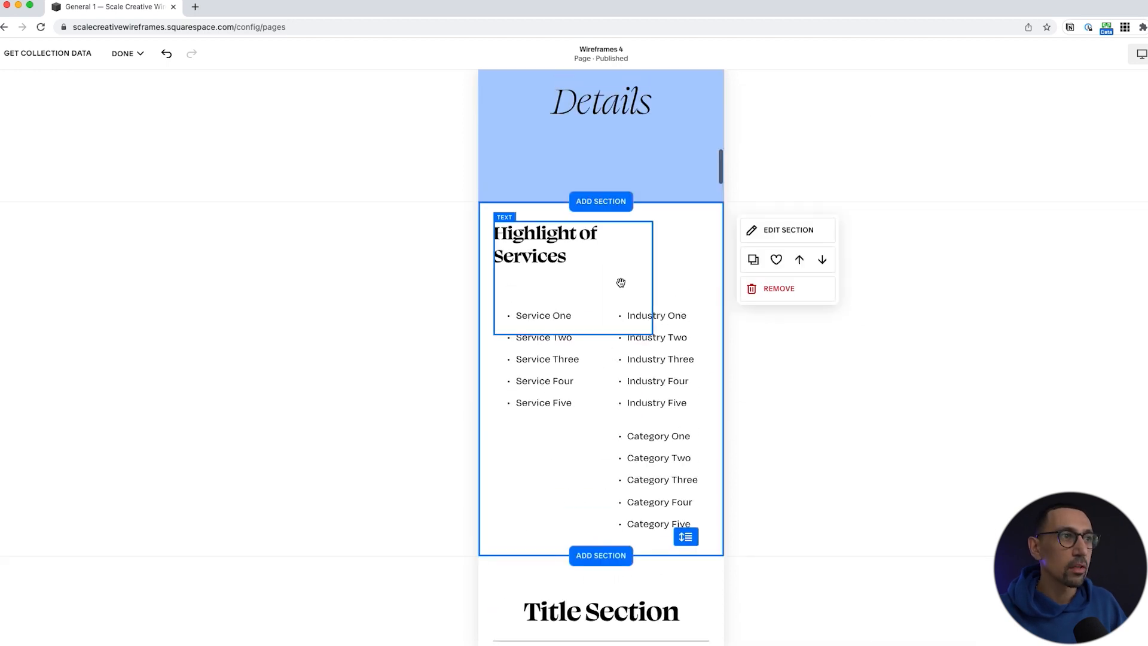
In the mobile layout, shorten the Highlight of Services text block by three grid rows and test widening it by one column
click(575, 242)
click(575, 242)
key(shift+Up)
key(shift+Up)
key(shift+Up)
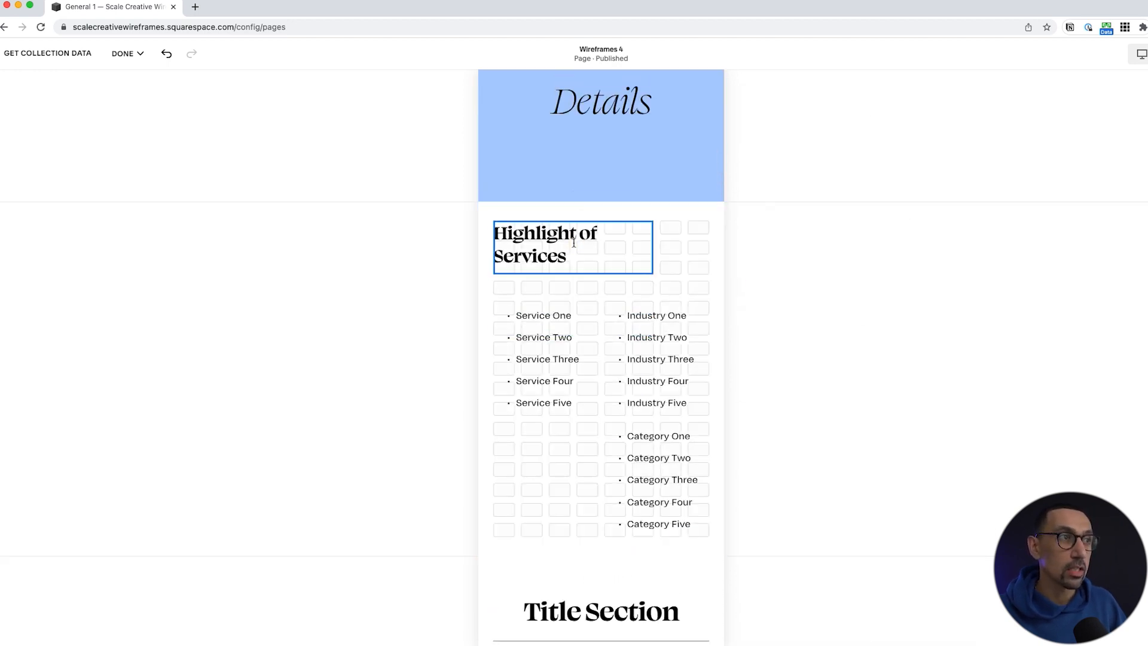
key(shift+Right)
key(shift+Left)
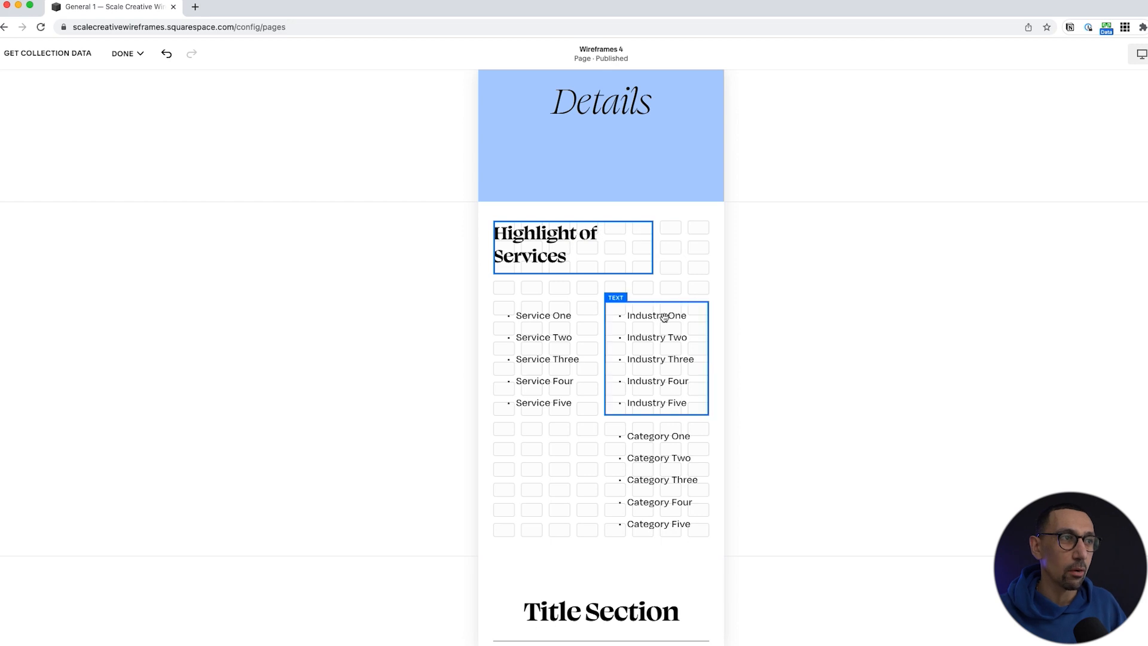
Undo the recent size changes to the Highlight of Services text block
key(super+z)
key(super+z)
key(super+z)
key(super+z)
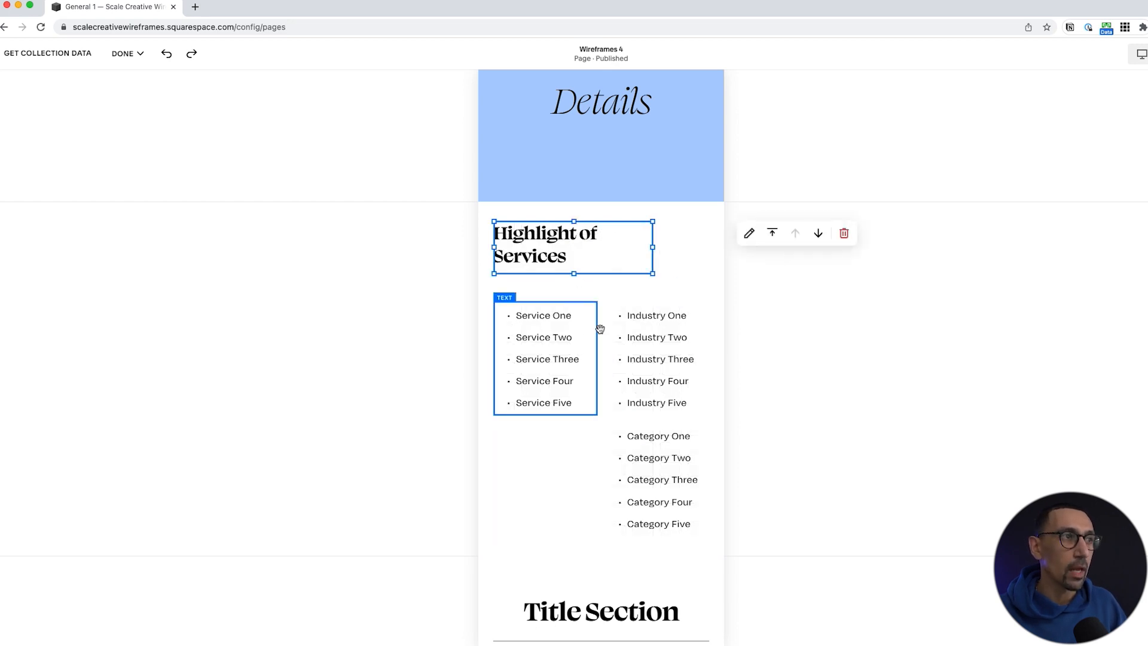
key(super+z)
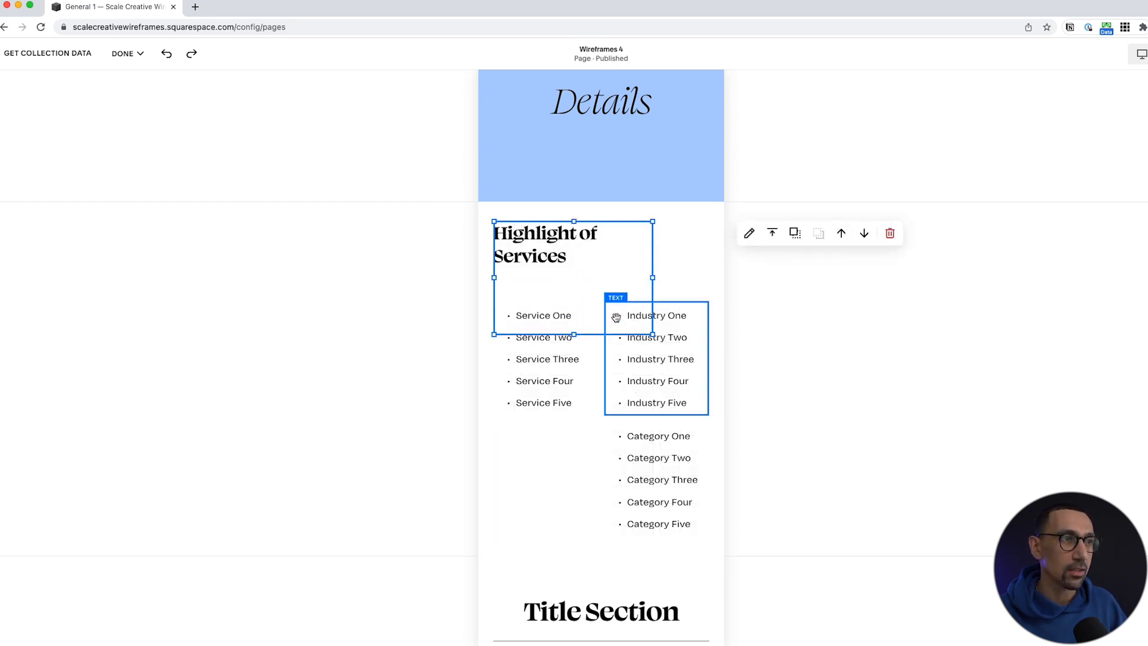
Shorten the Highlight of Services text block by three grid rows so it clears the lists beneath it
key(shift+Up)
key(shift+Up)
key(shift+Up)
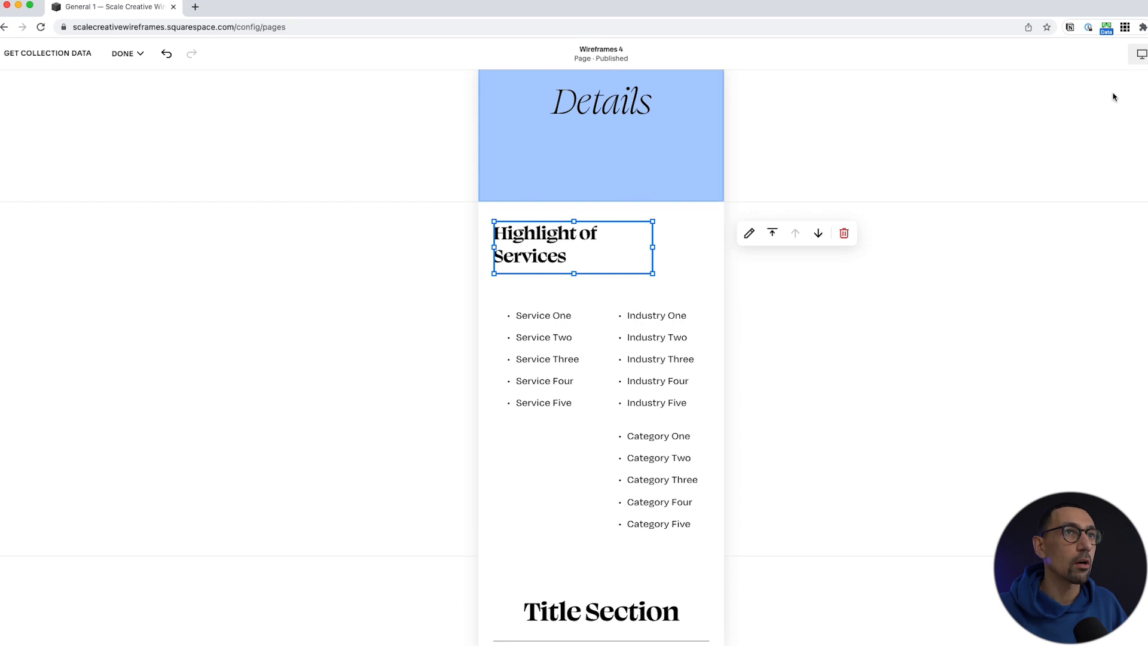
In the desktop layout, inspect the Title Section's blocks individually and select the first icon together with its text block
click(1142, 53)
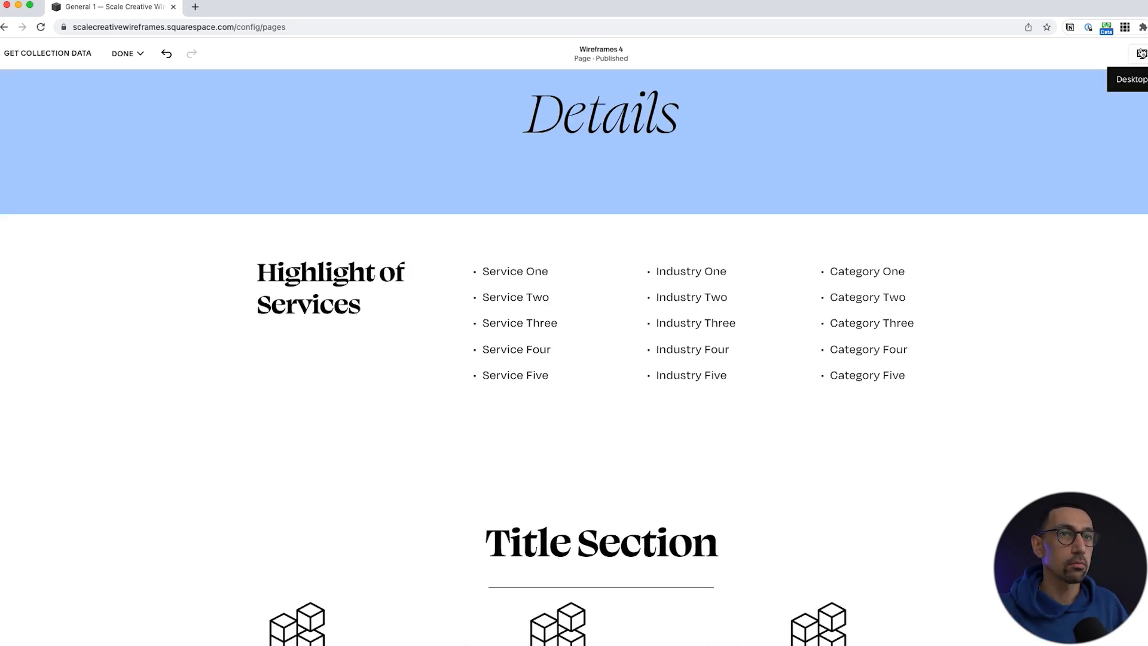
scroll(994, 282, down, 7)
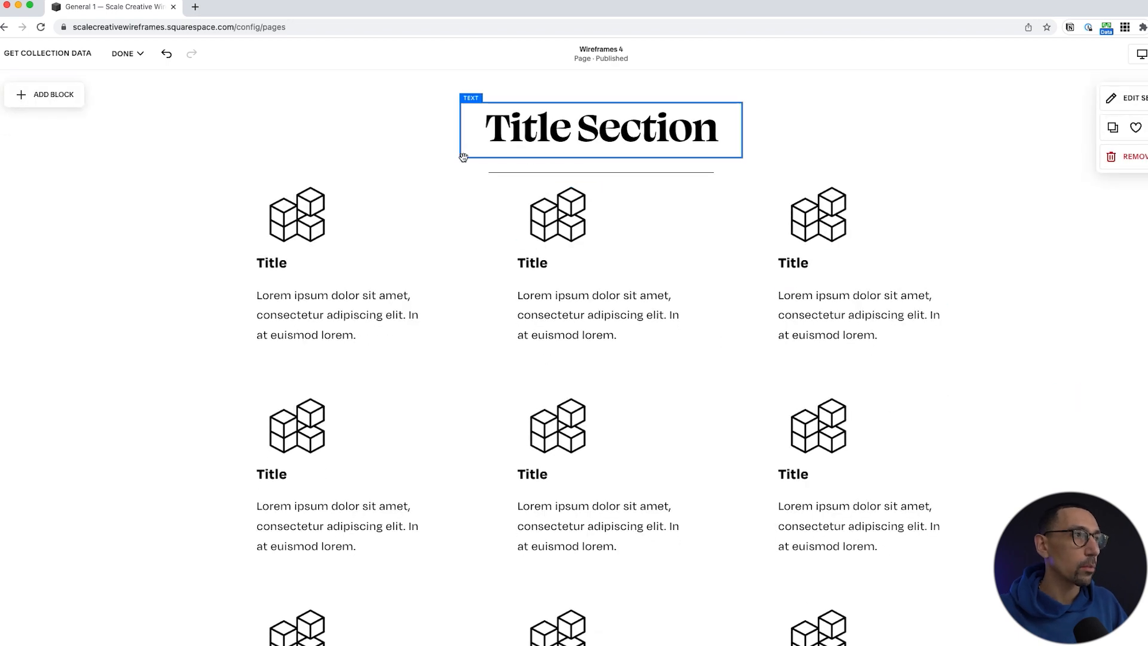
click(335, 263)
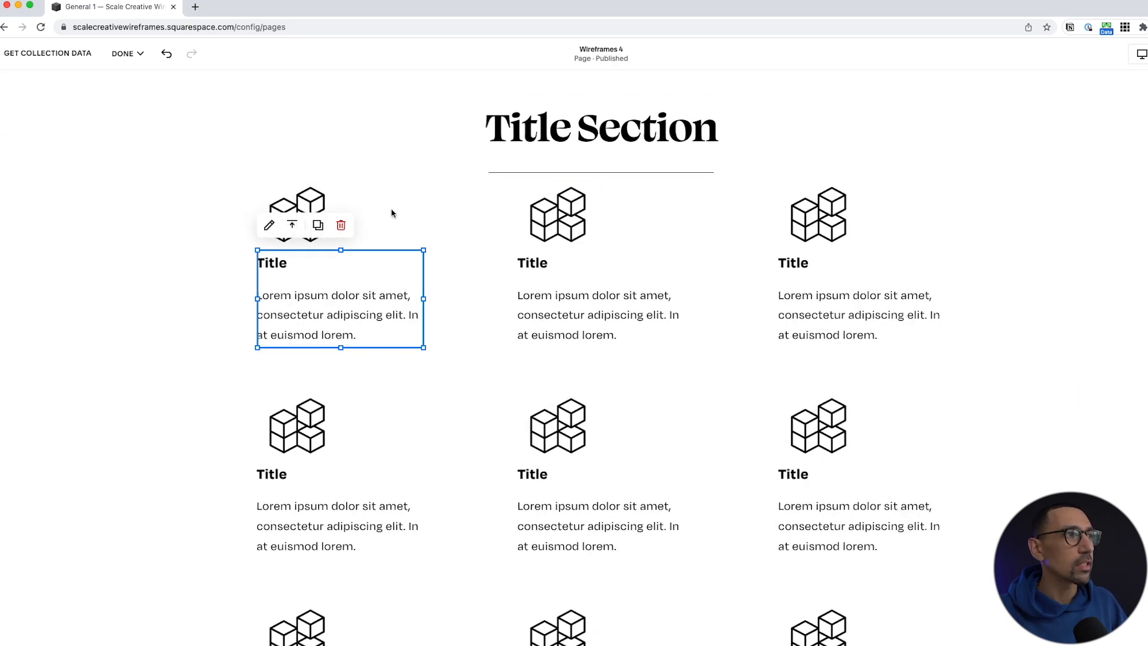
click(390, 213)
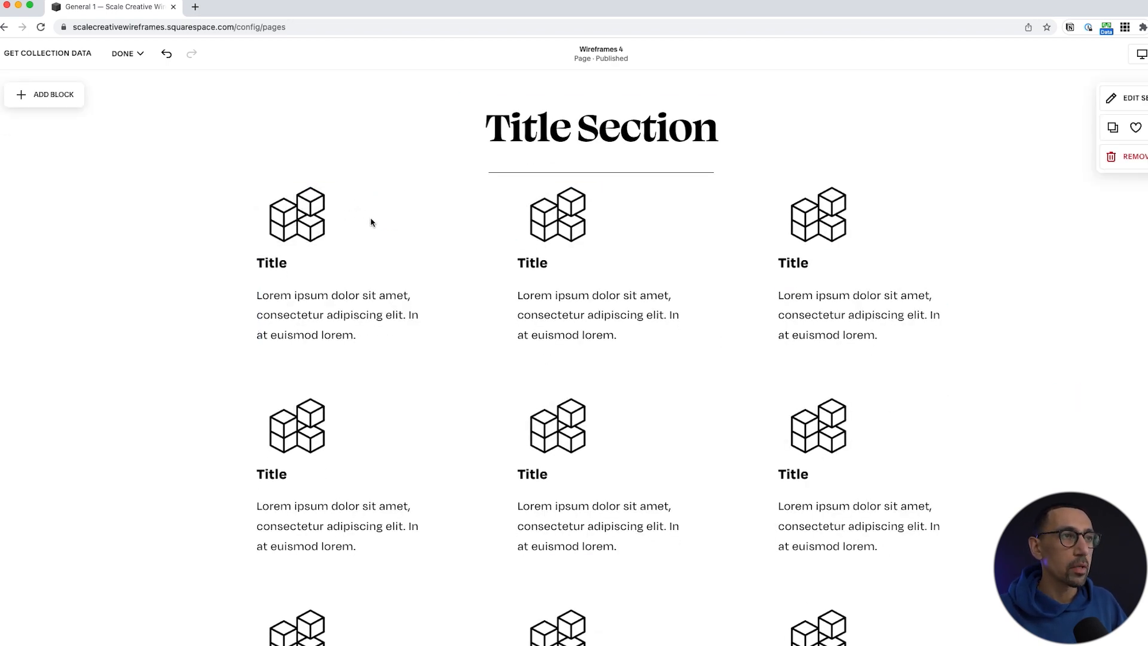
scroll(425, 233, up, 1)
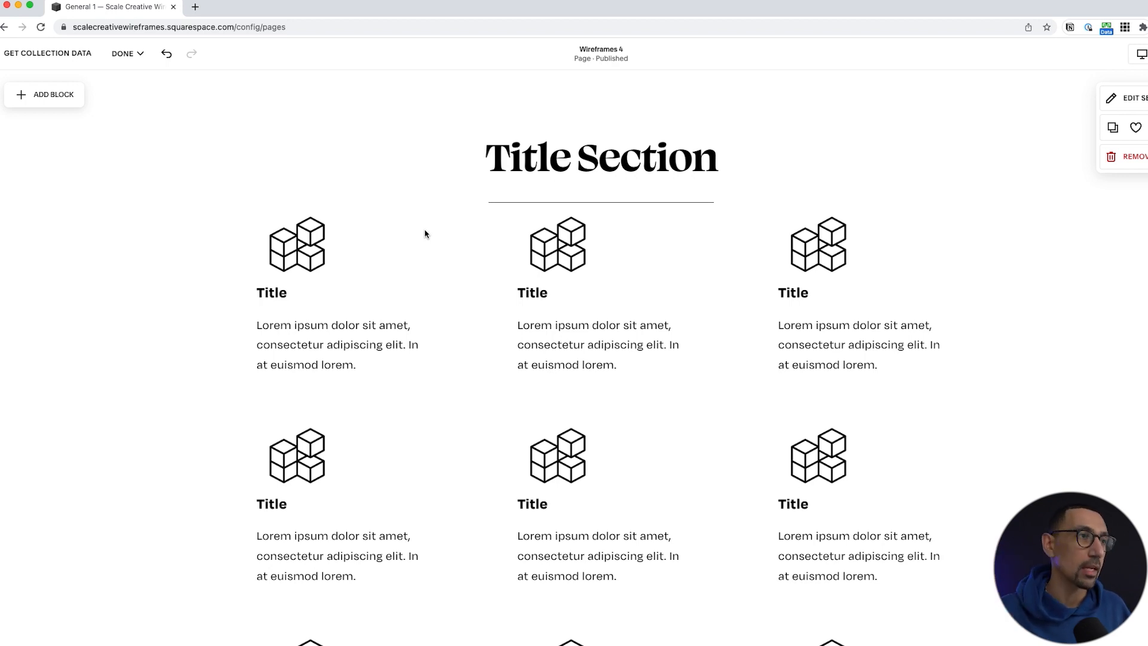
click(549, 158)
click(626, 201)
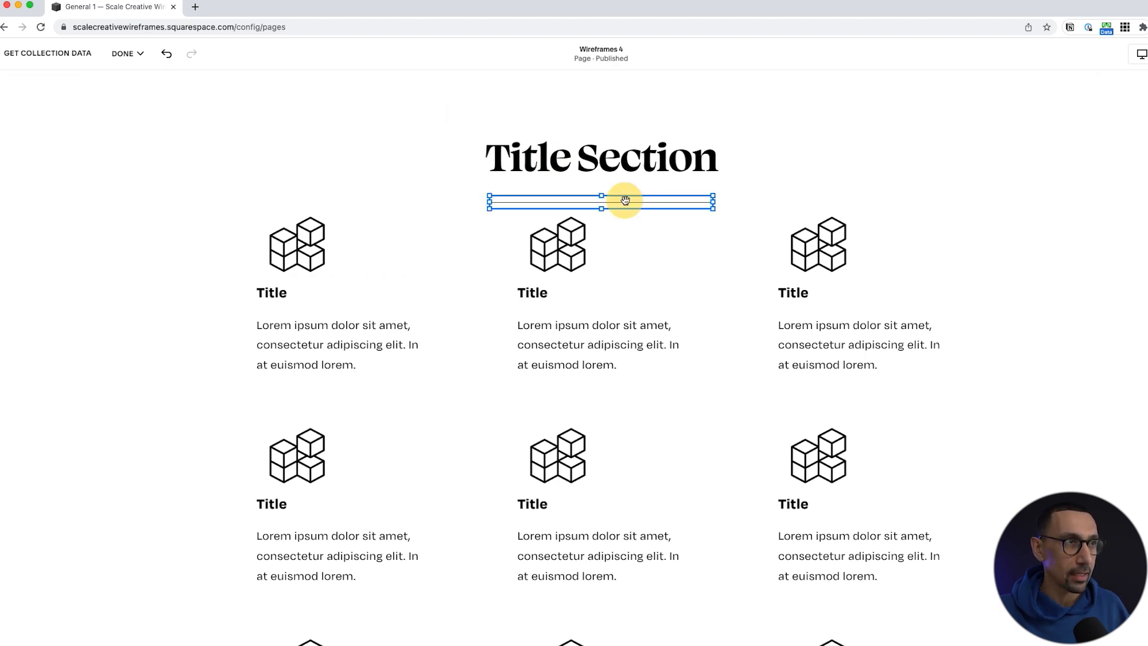
click(299, 244)
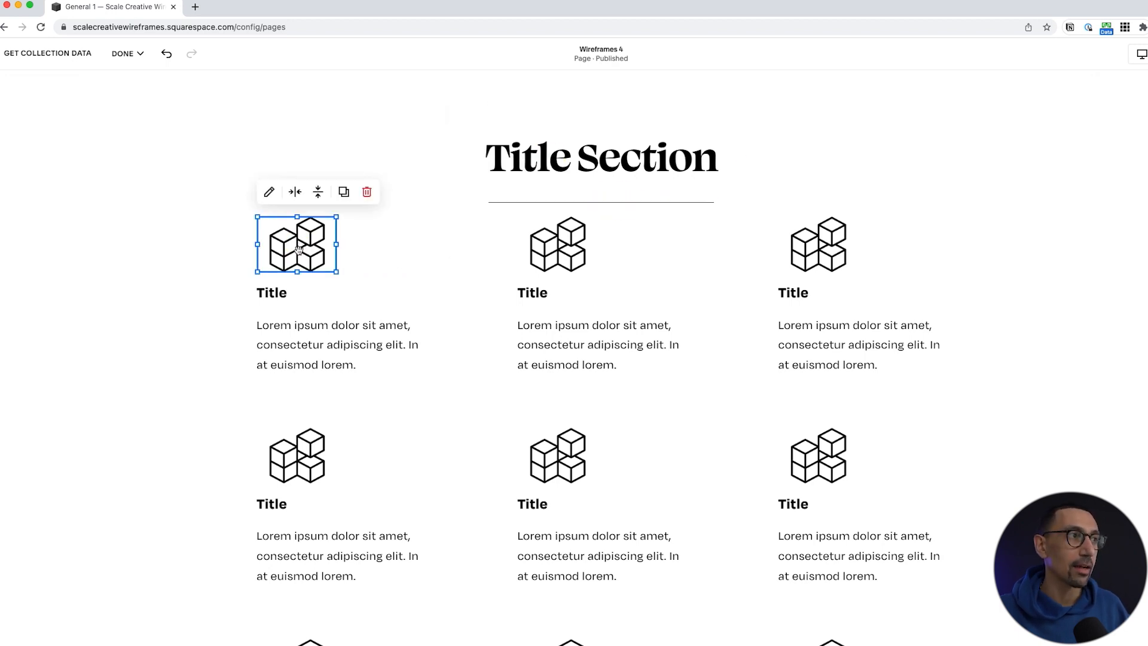
click(311, 329)
click(451, 327)
drag(335, 326, 299, 239)
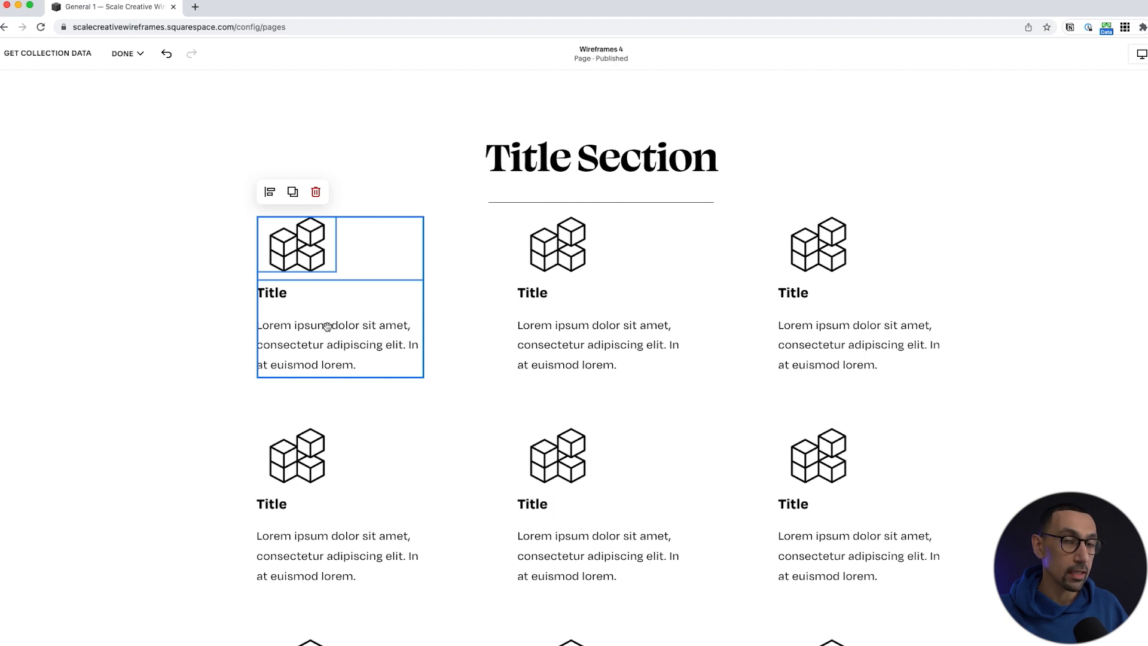
click(501, 313)
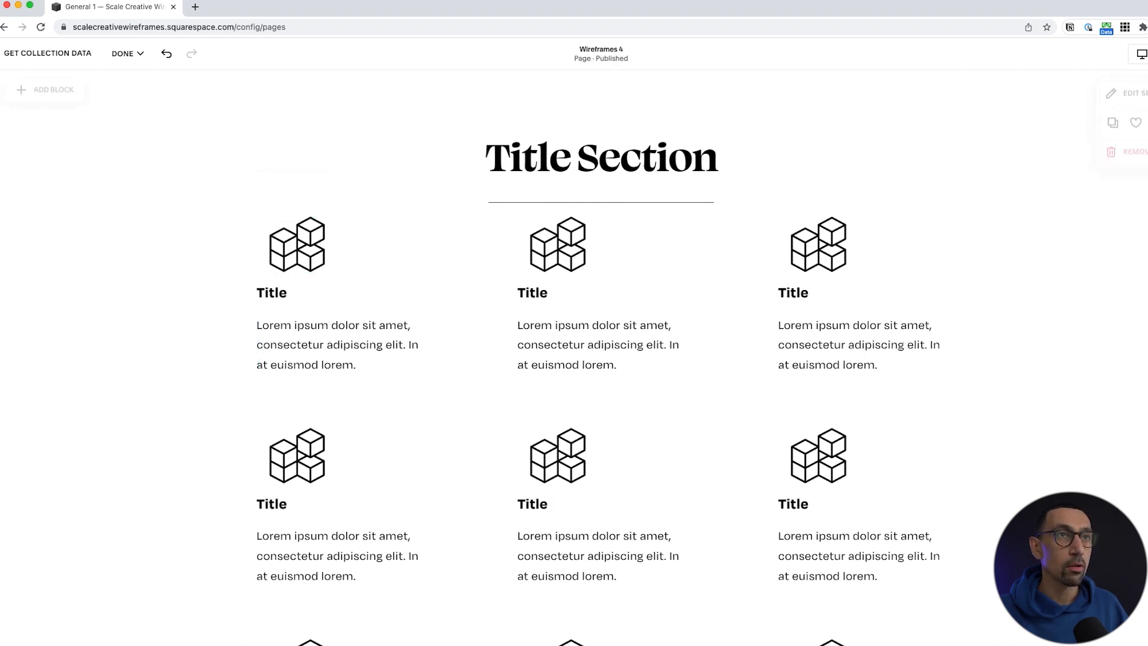
In the mobile layout, shrink the first icon to two columns wide and bring its Title text block up directly beneath it
click(1147, 54)
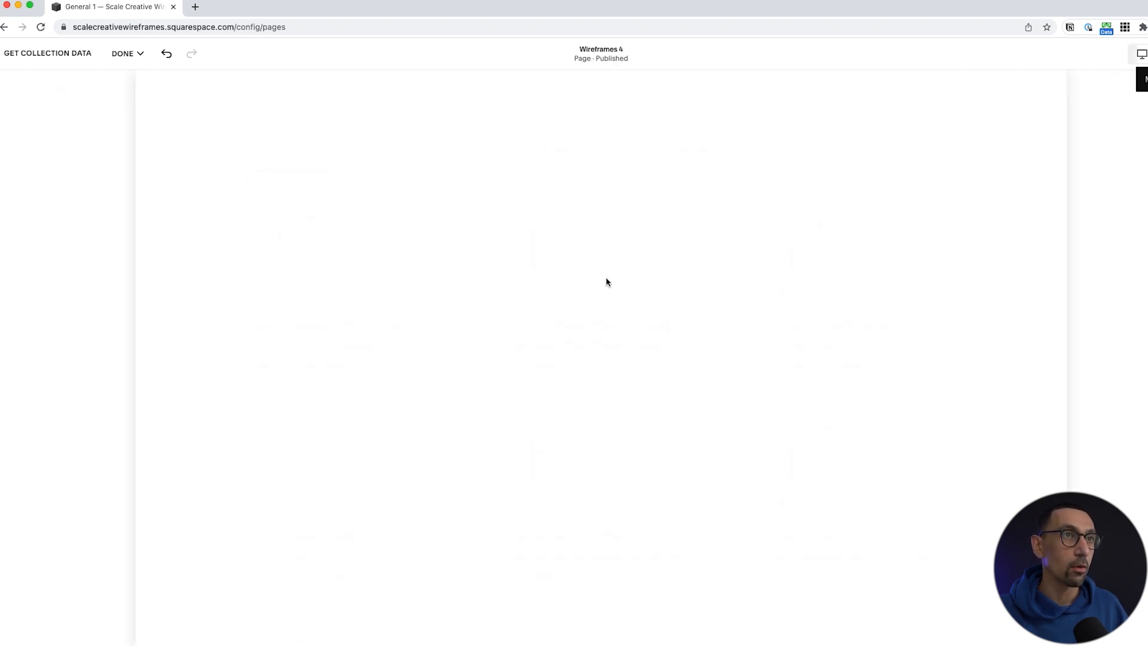
click(585, 256)
drag(585, 255, 585, 250)
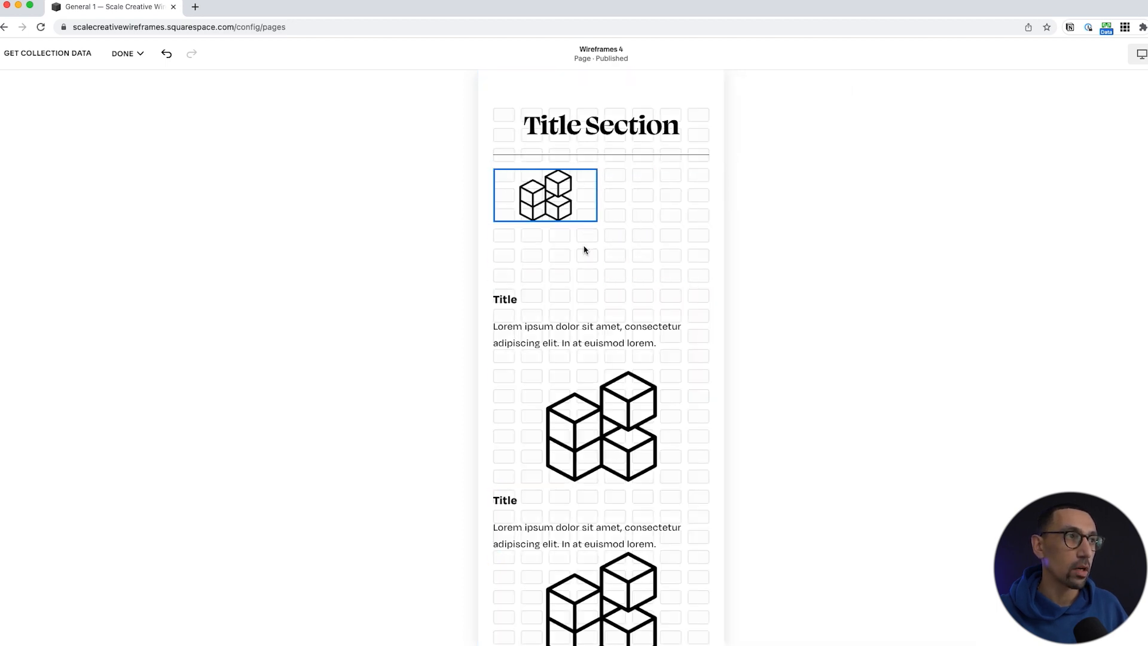
click(589, 325)
drag(589, 325, 590, 328)
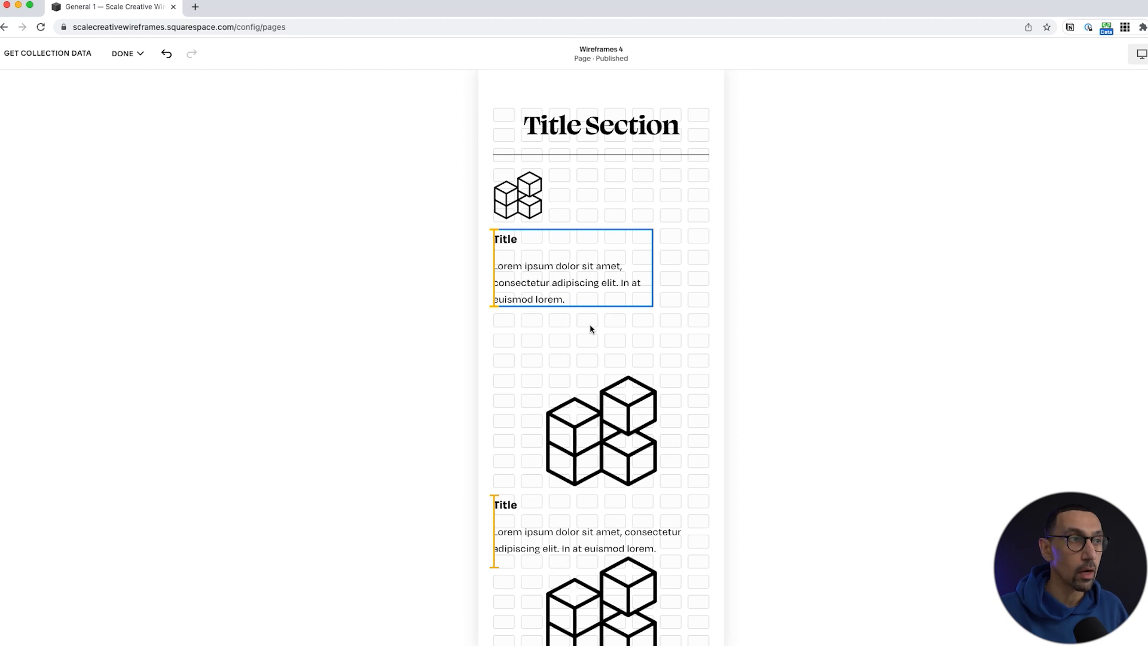
Place the first Title text block beside its icon, level with the icon's top edge, and fit it to the remaining six columns
key(shift+Left)
key(Right)
key(Right)
key(Up)
key(Up)
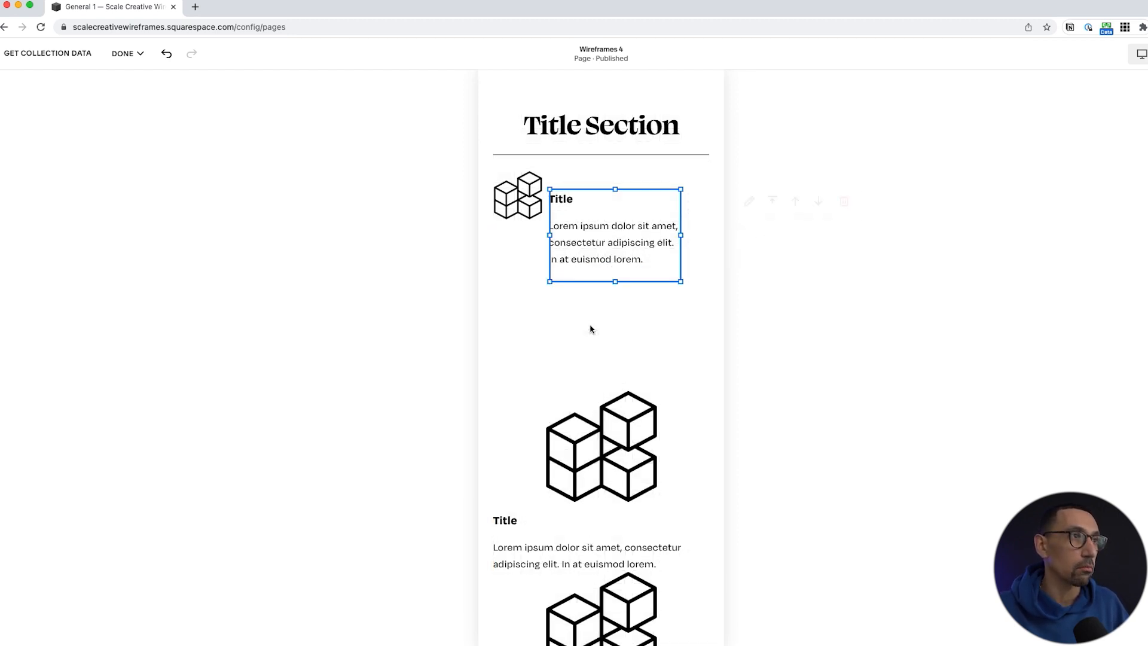
key(Up)
key(shift+Right)
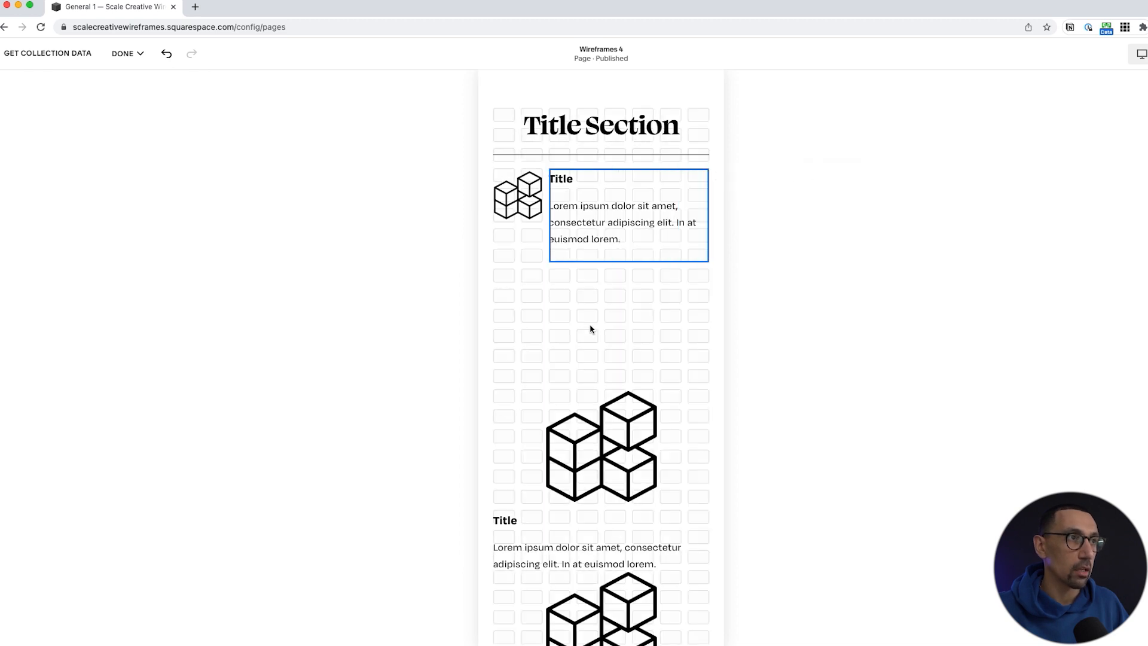
Reduce the first icon's height to two grid rows in the mobile layout
click(518, 206)
drag(518, 223, 518, 200)
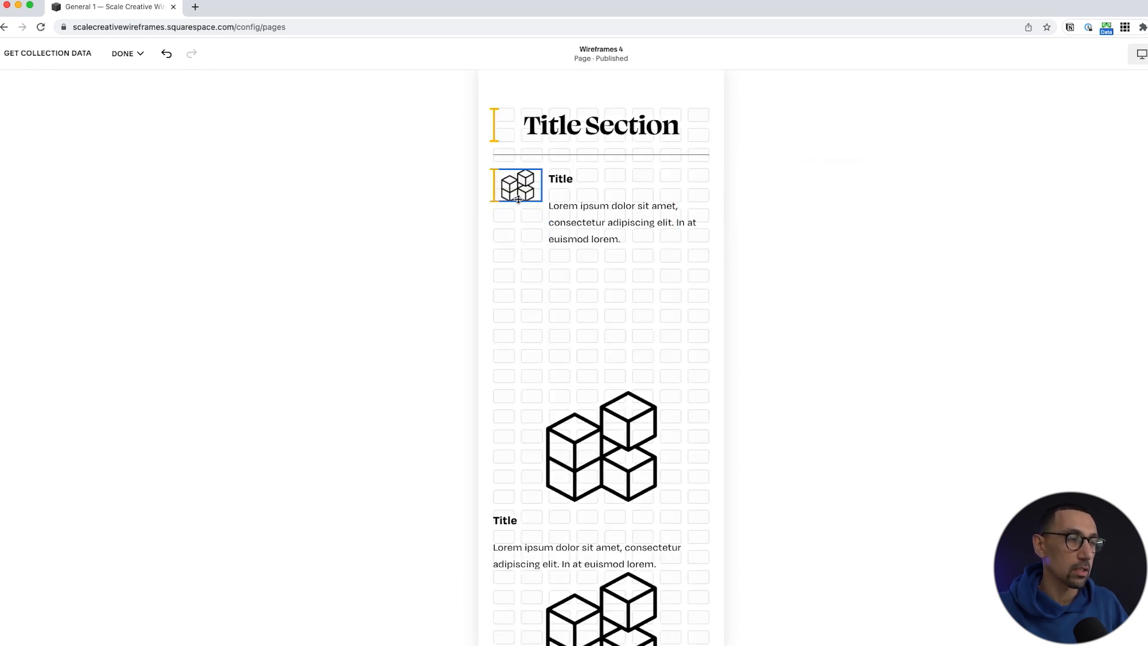
click(515, 246)
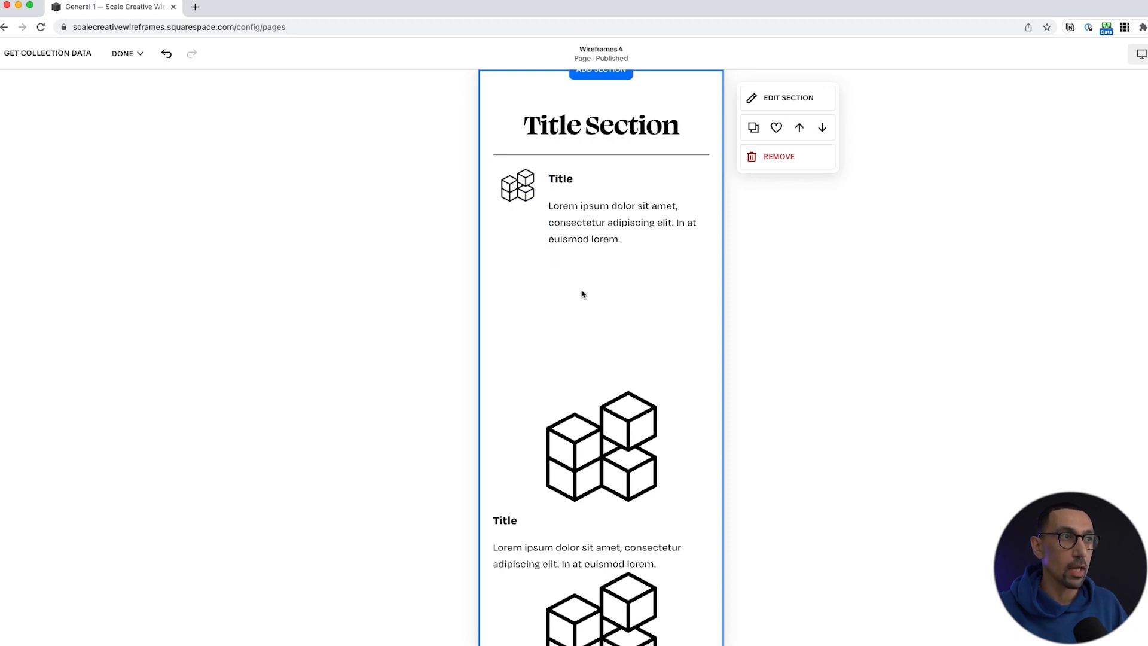
Try narrowing the first Title text block by one column and restore it to six columns
click(606, 212)
click(608, 213)
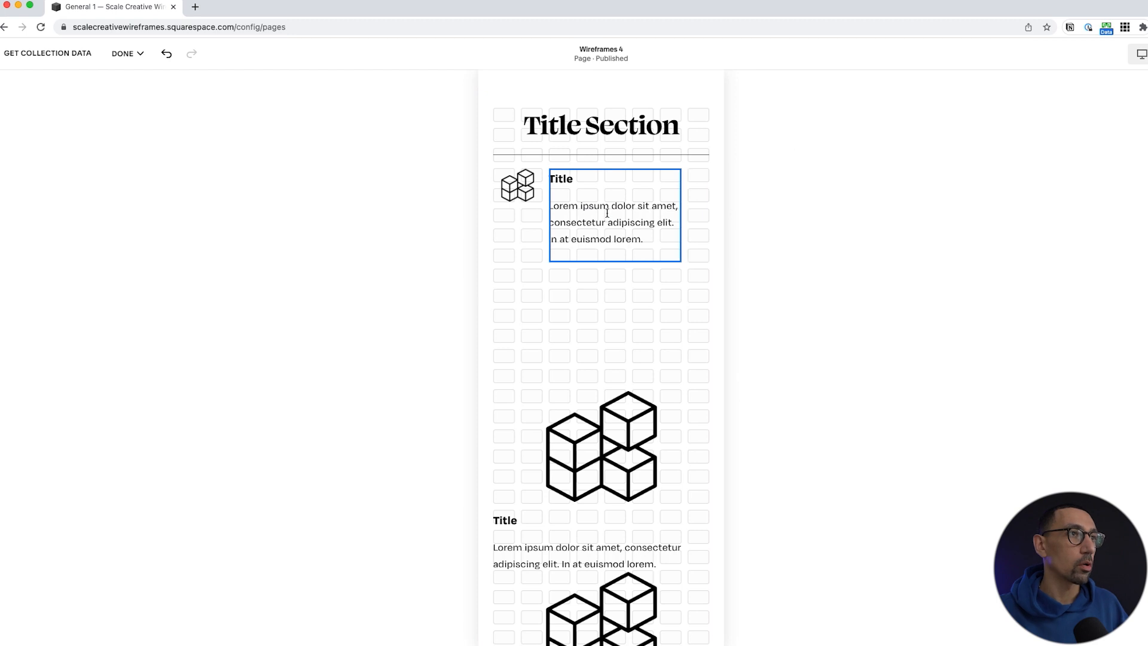
click(524, 266)
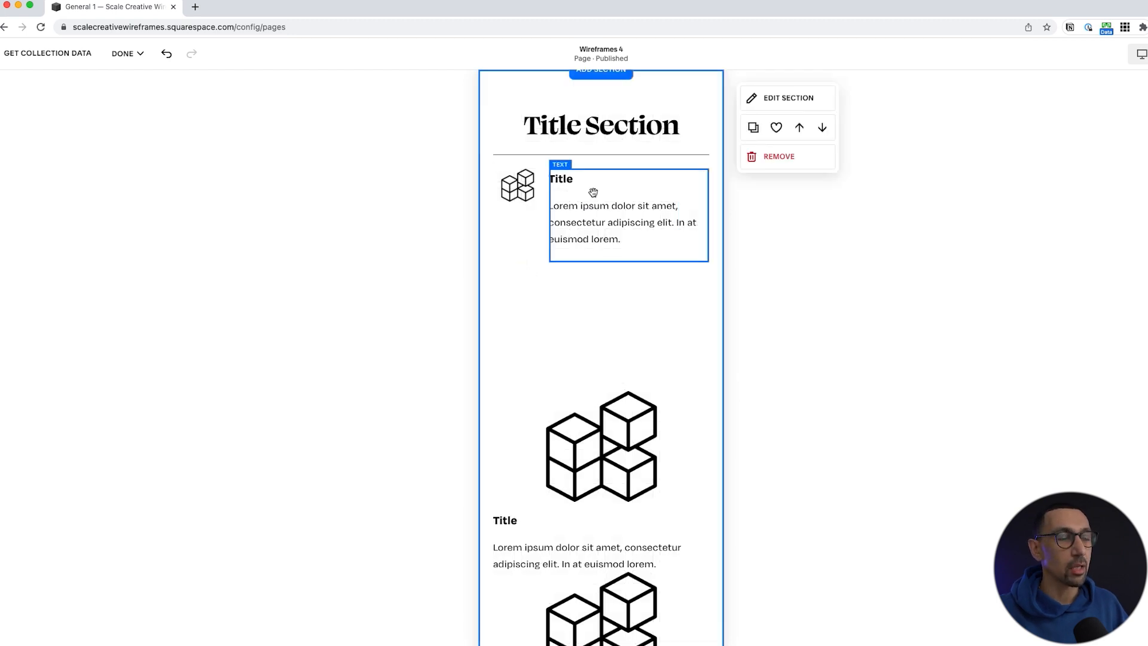
In the desktop layout, delete every icon and Title text block in the Title Section except the first pair
click(1142, 54)
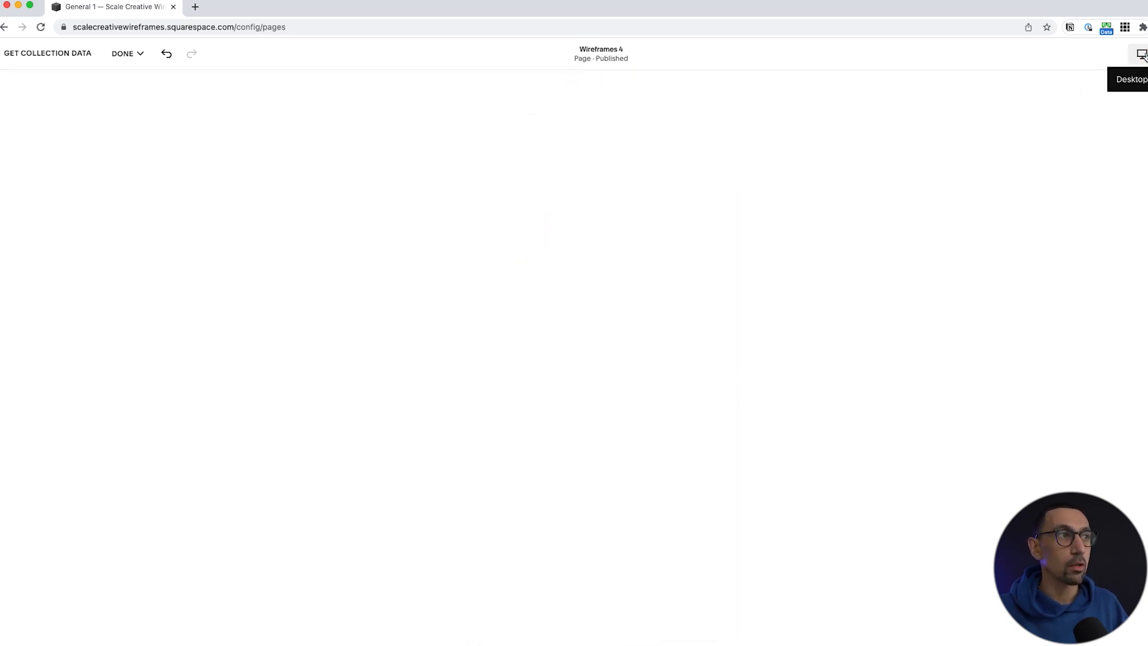
scroll(927, 272, down, 3)
drag(1048, 295, 539, 124)
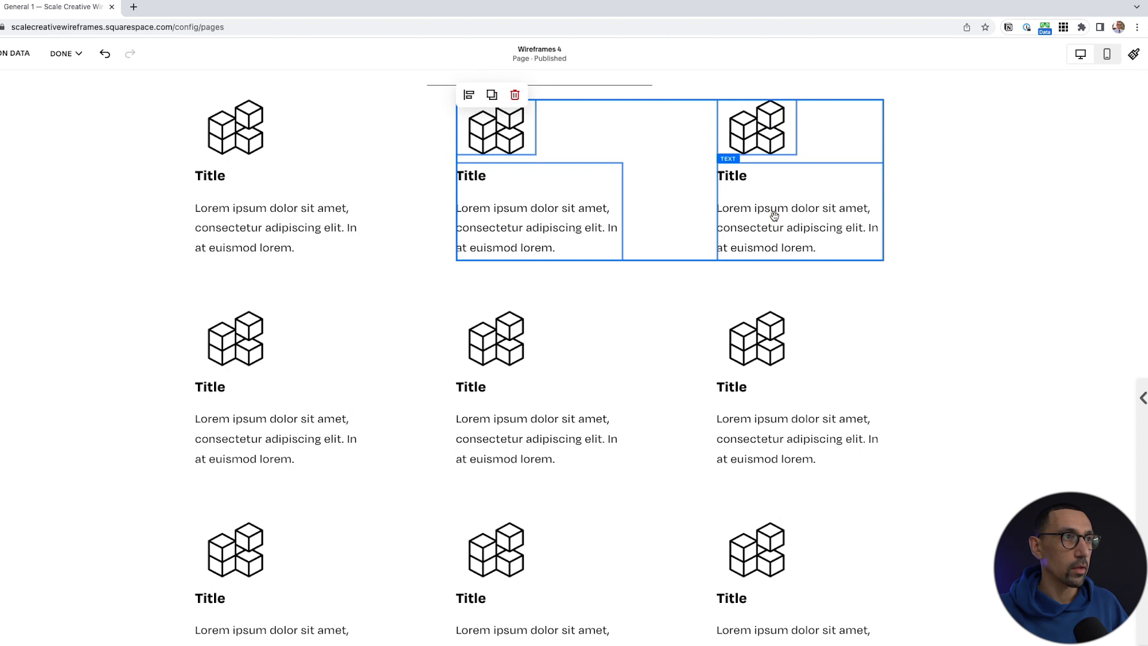
click(514, 96)
drag(157, 321, 918, 626)
click(254, 285)
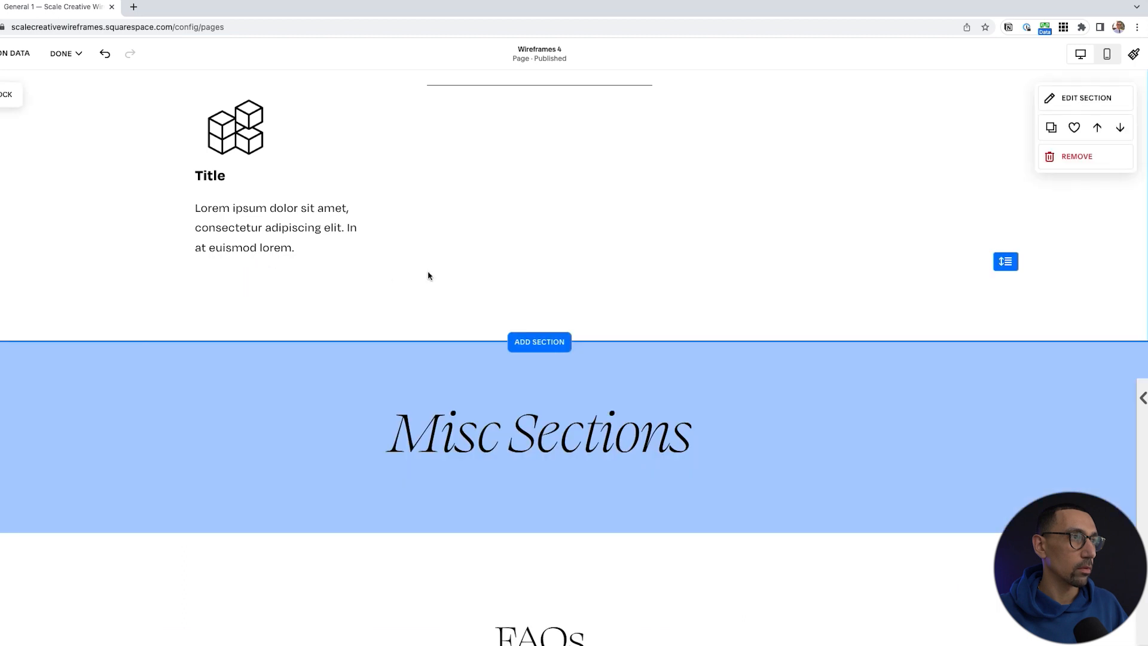
Duplicate the remaining icon and Title text block together and place the copy in the middle column beneath the divider line
scroll(454, 272, up, 3)
drag(350, 287, 243, 383)
click(243, 383)
drag(306, 279, 197, 368)
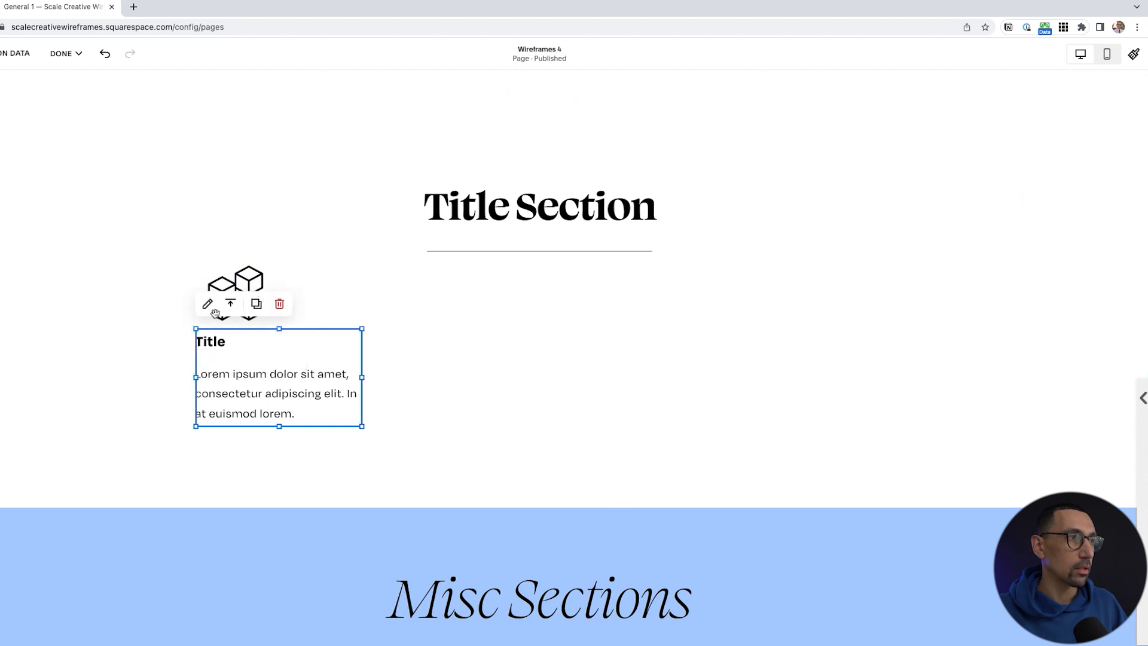
shift+click(230, 267)
click(230, 240)
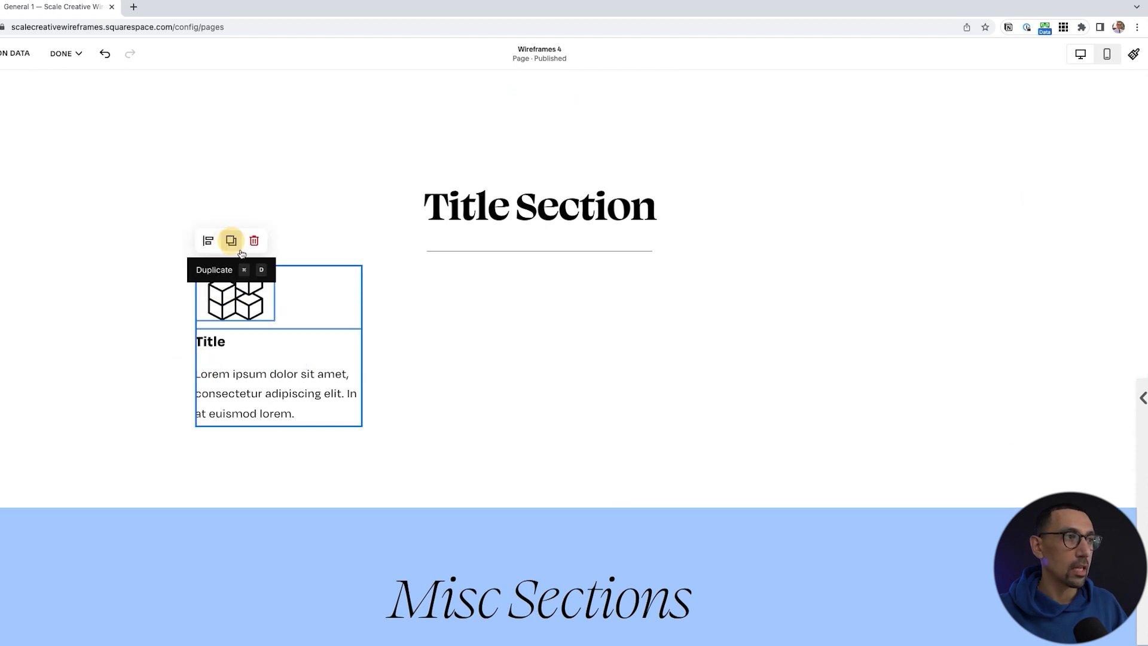
drag(421, 357, 534, 358)
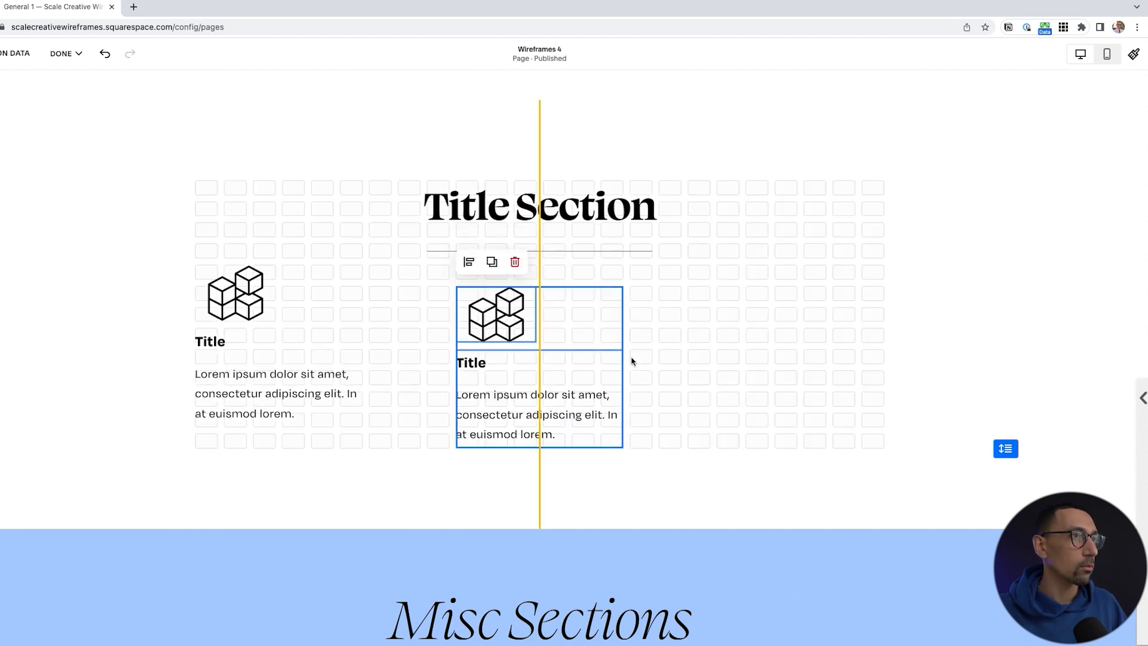
Move the first icon and its text block down one grid row to align them with the duplicated pair
click(315, 294)
drag(316, 293, 236, 366)
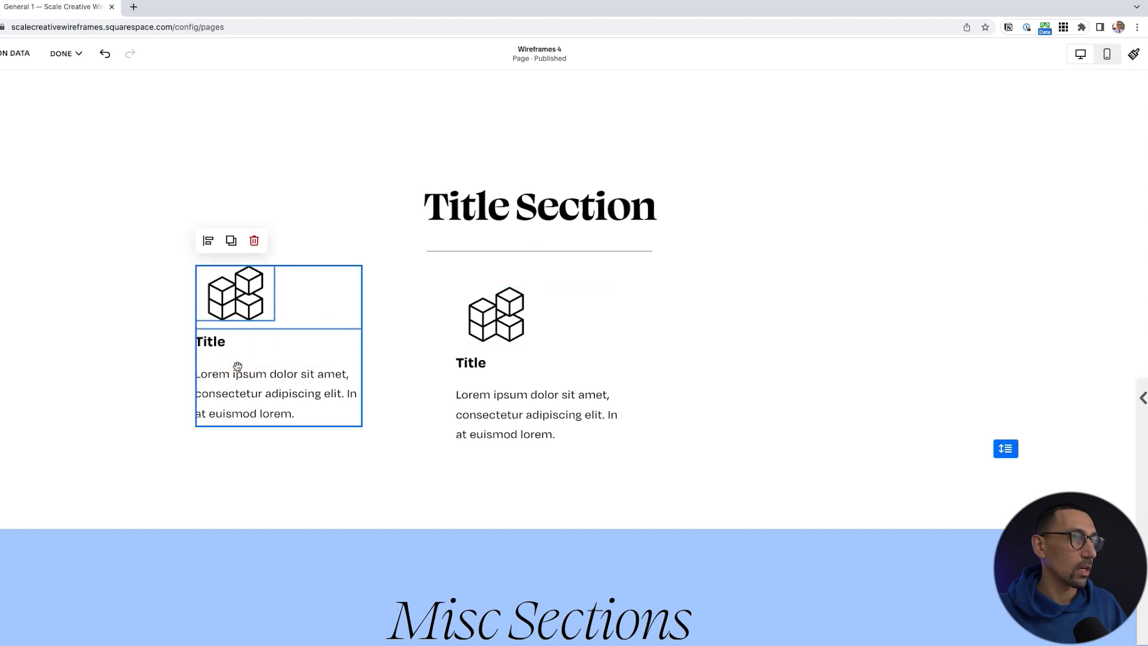
key(Down)
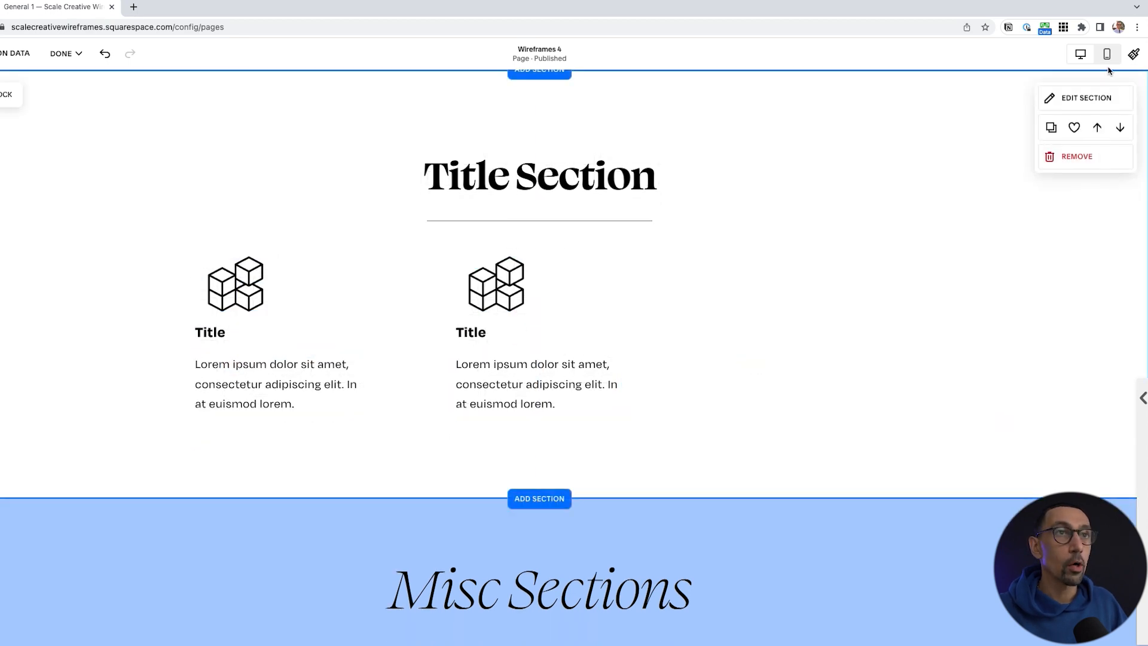
Check the duplicated pair in the mobile layout, and select its icon back in the desktop layout
click(1108, 53)
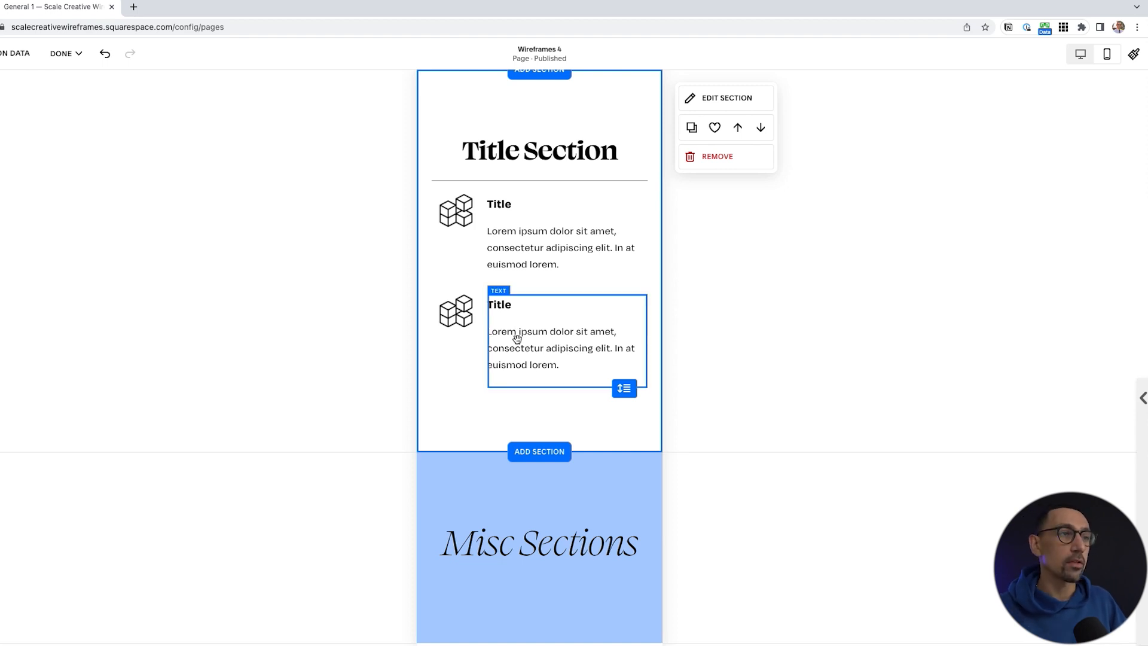
click(1080, 54)
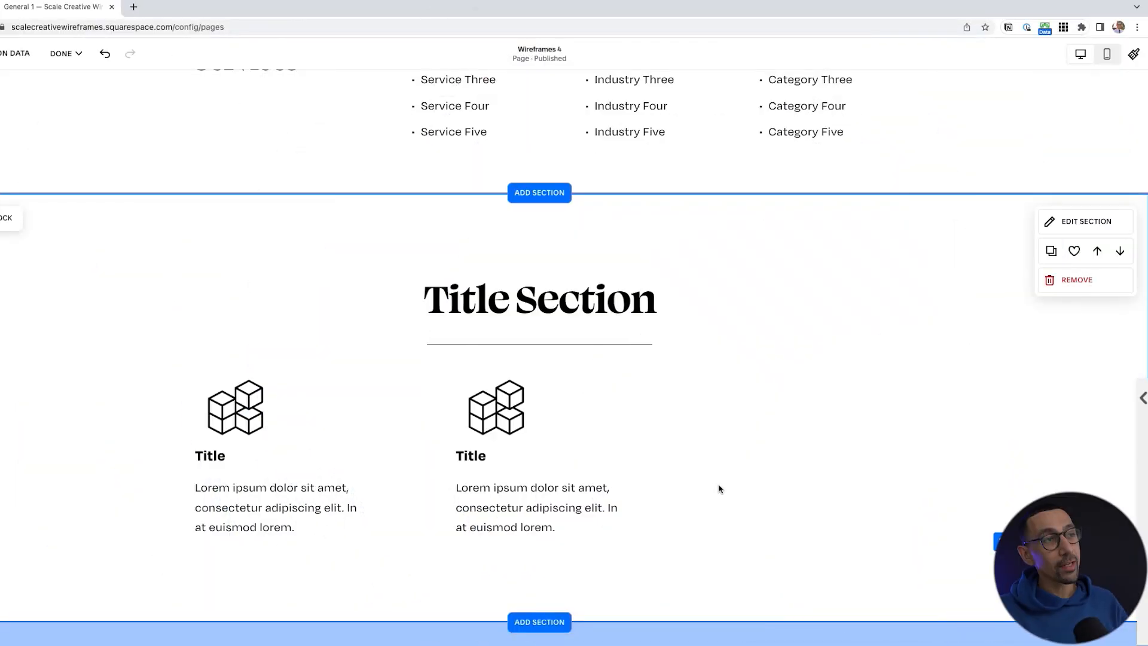
scroll(718, 488, down, 1)
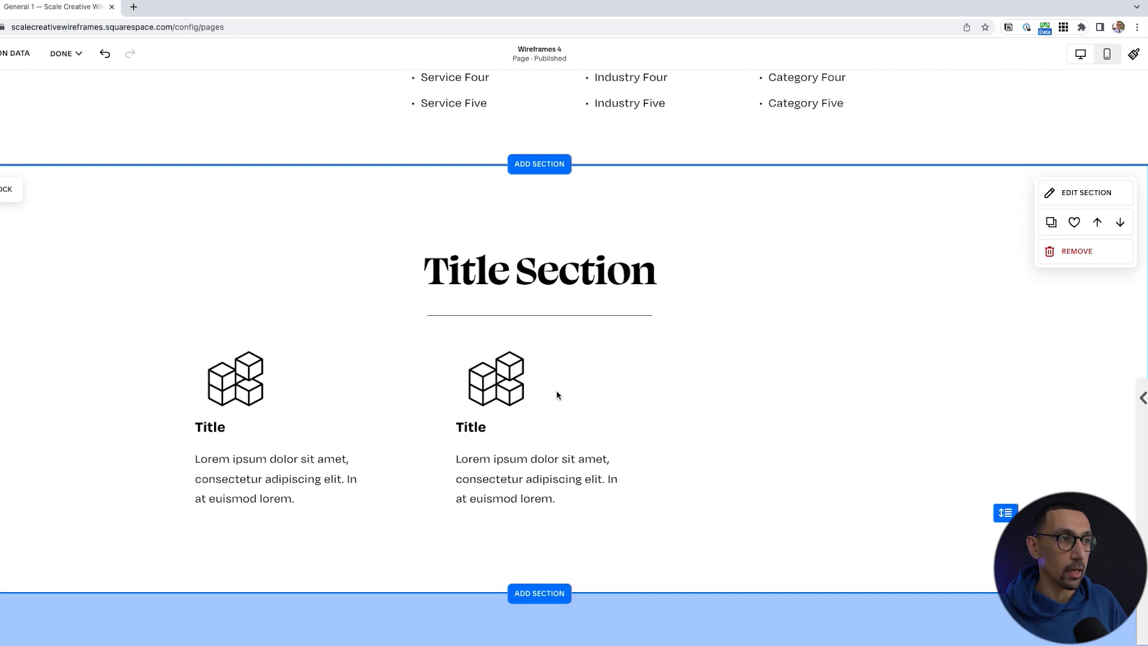
click(502, 383)
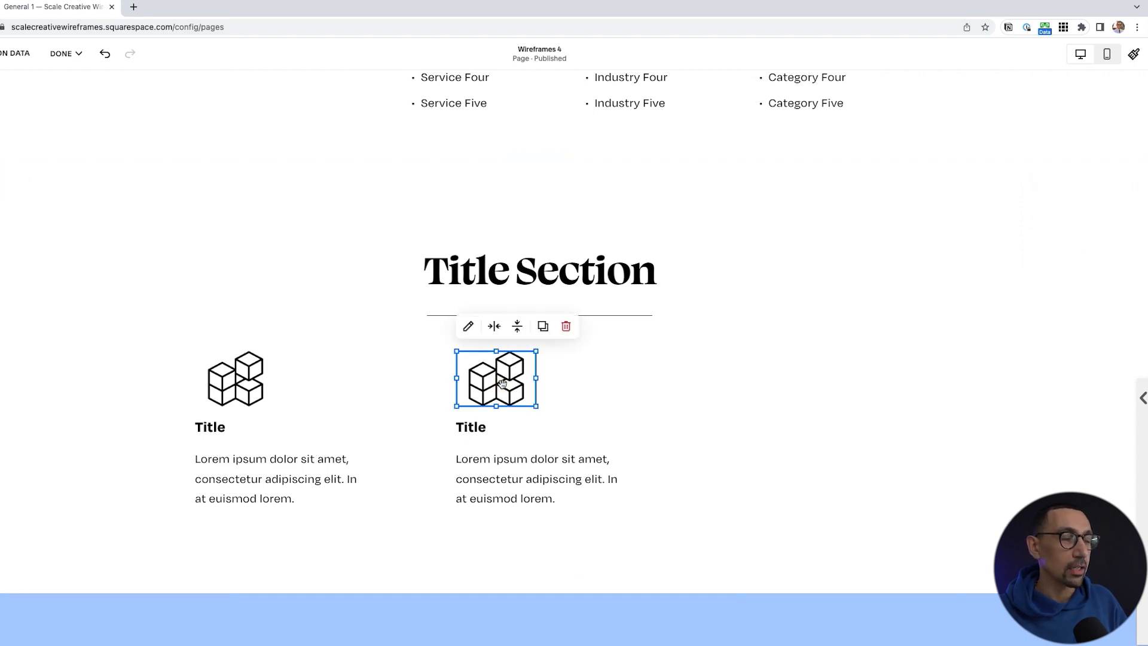
Align both icon images left within their blocks in the desktop layout of the Title Section
click(498, 327)
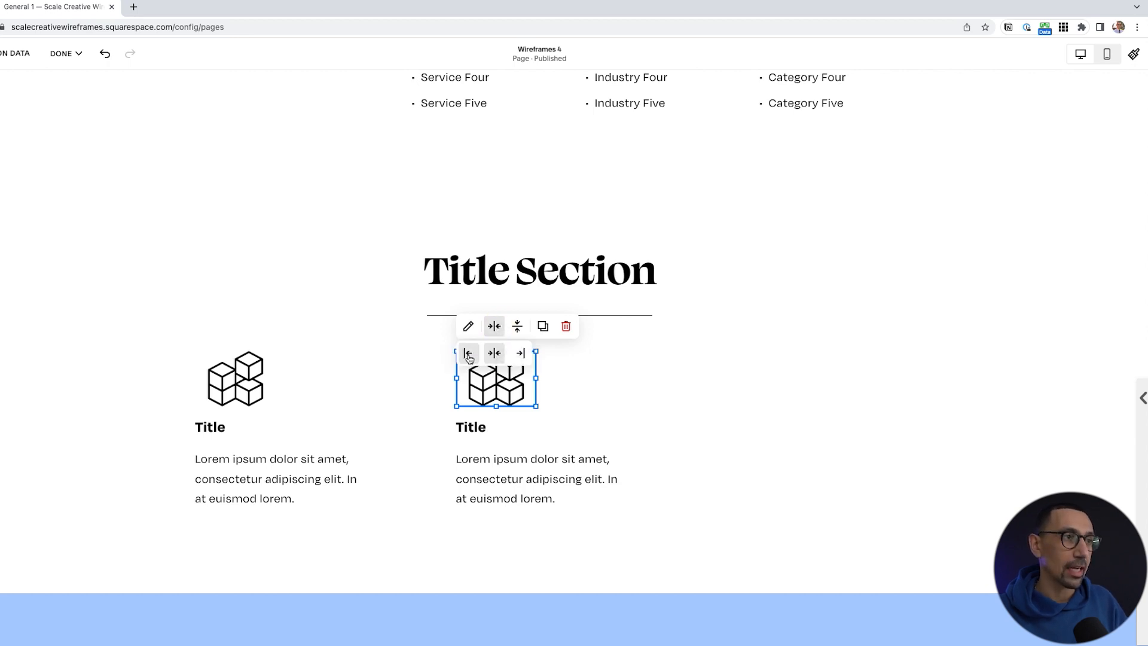
click(468, 354)
click(585, 409)
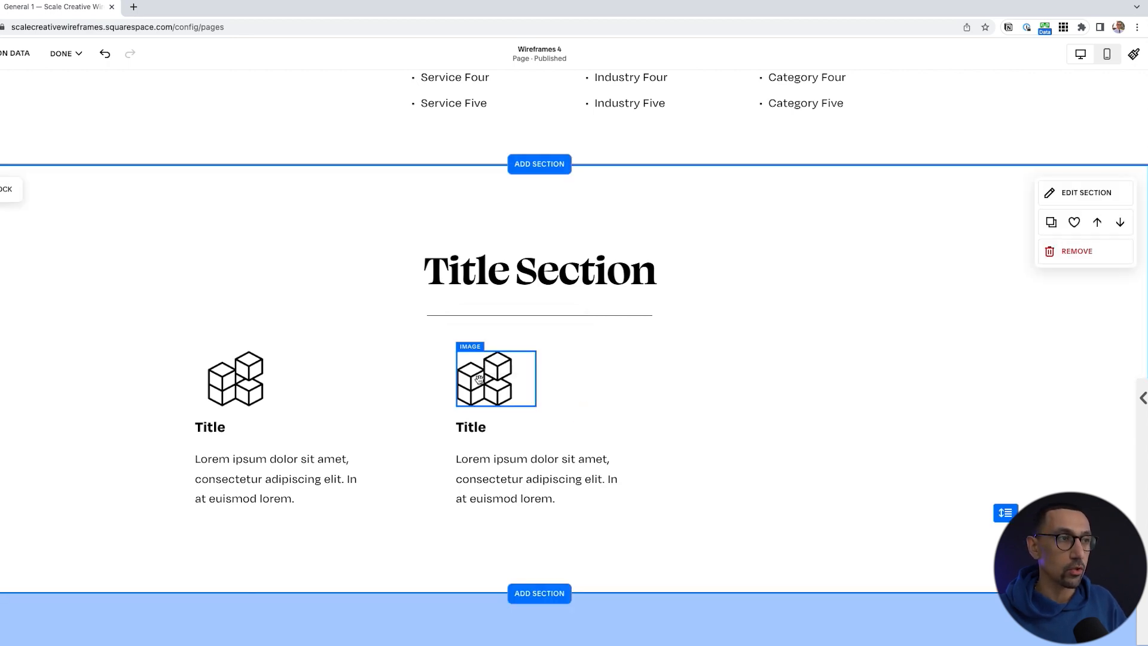
click(248, 382)
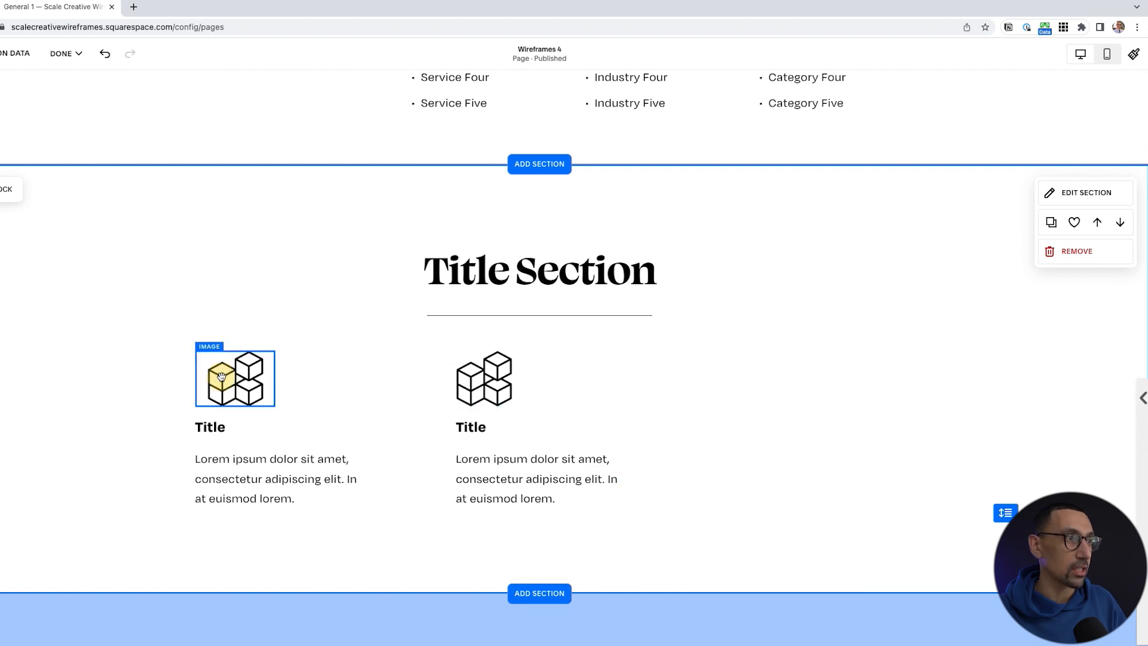
click(232, 327)
click(207, 353)
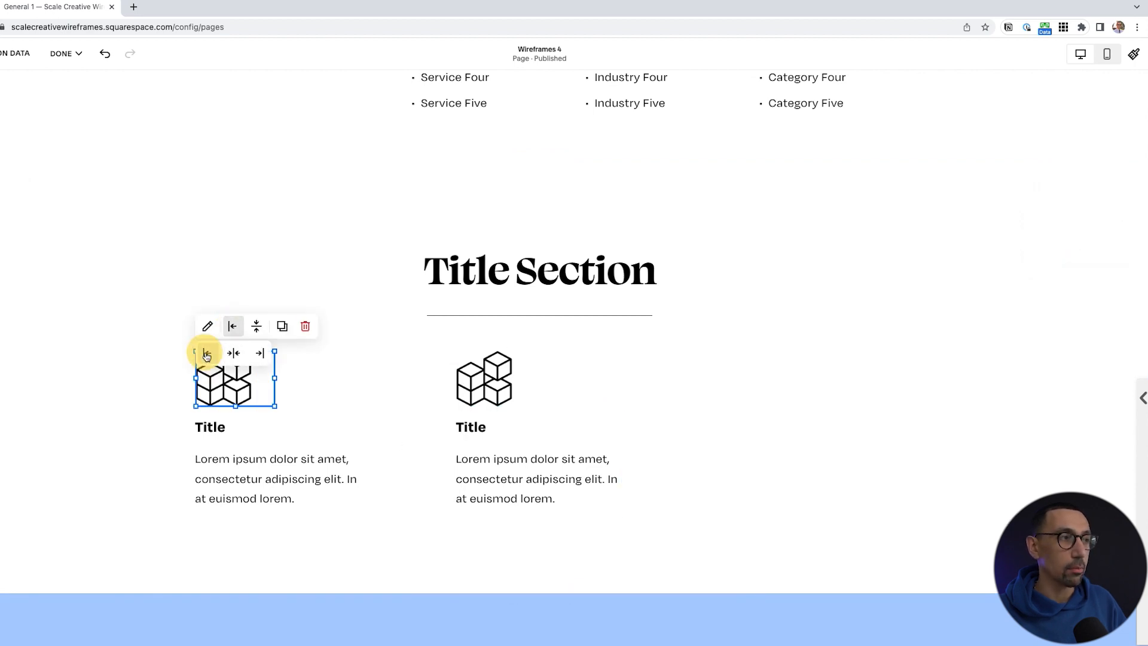
click(409, 384)
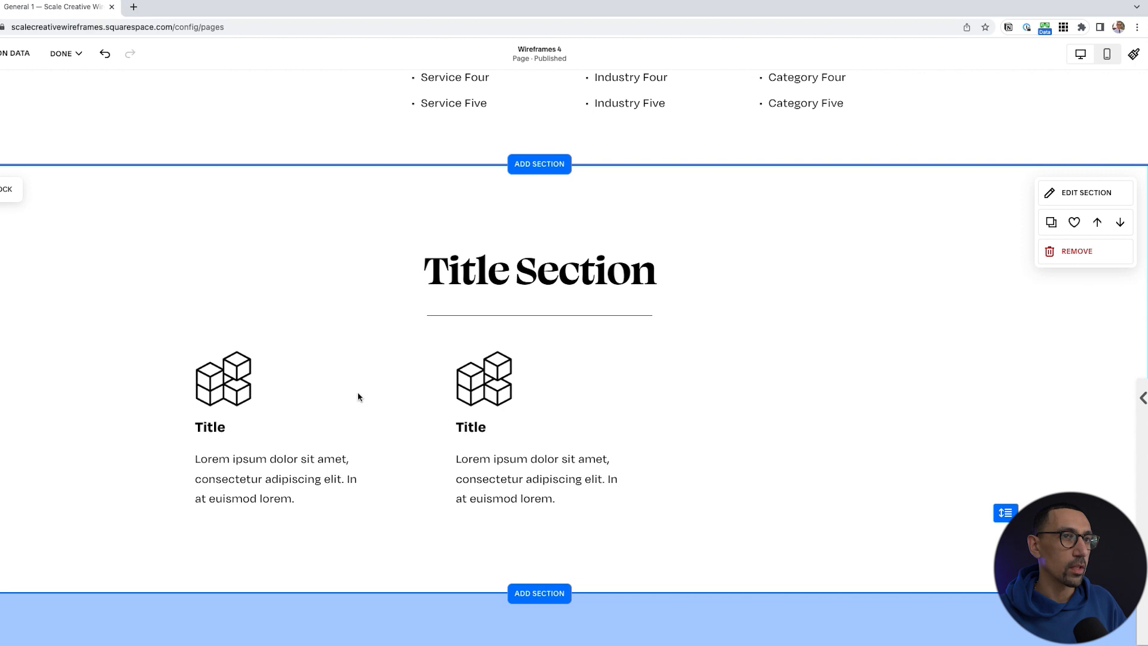
Align the first icon right within its block in the mobile layout, and compare it with the desktop layout
click(1107, 56)
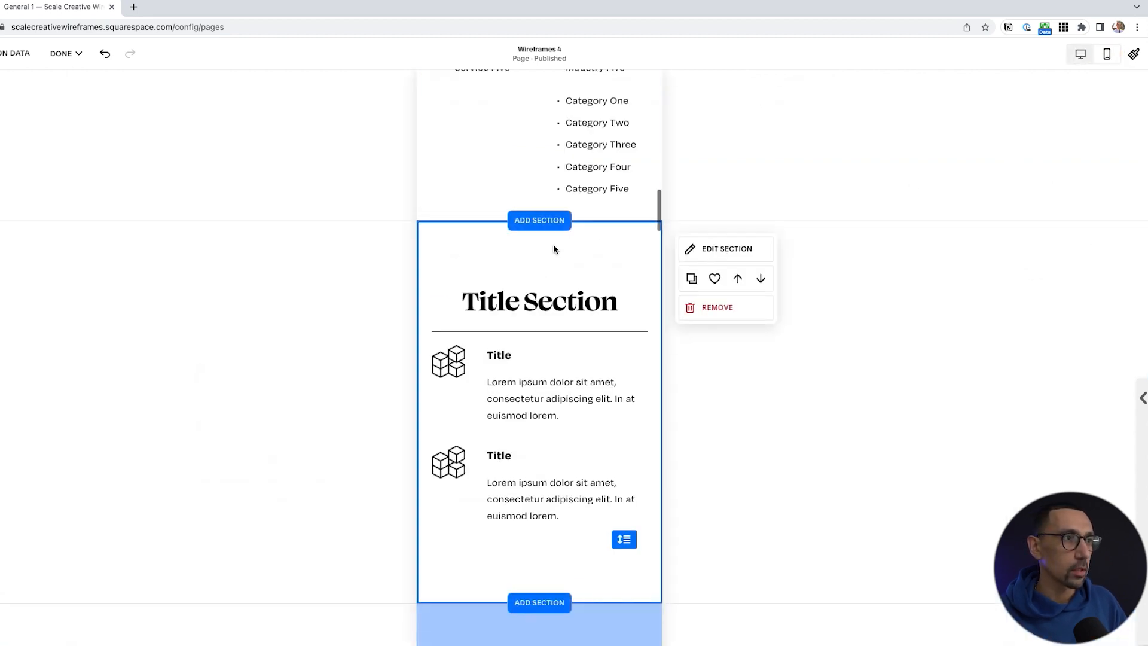
click(458, 365)
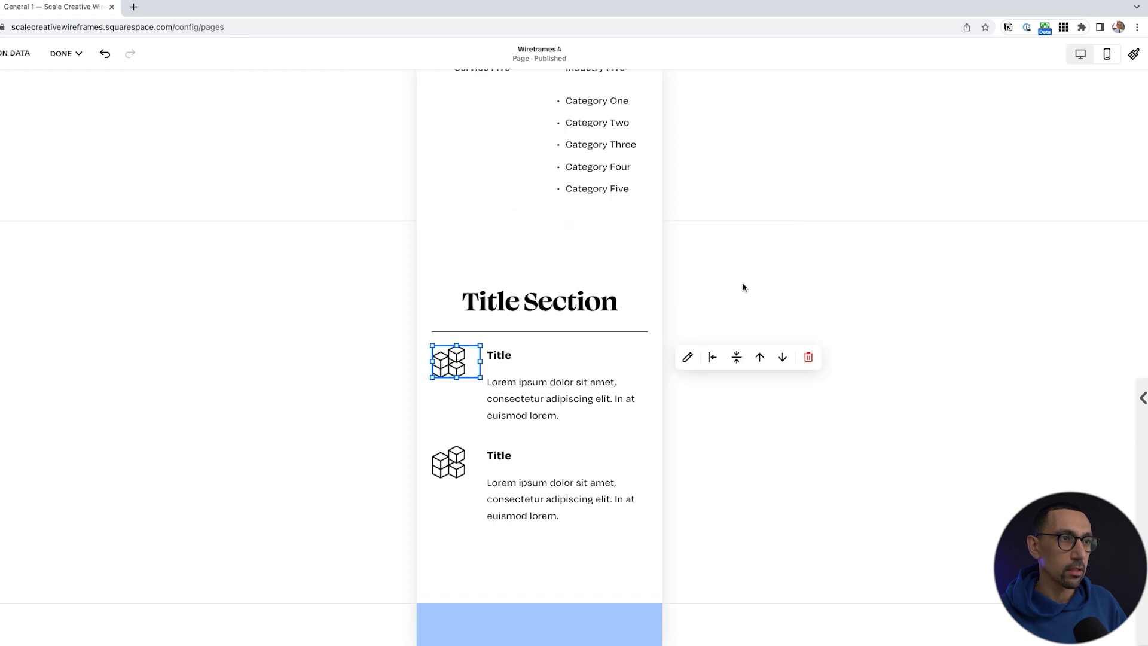
click(713, 358)
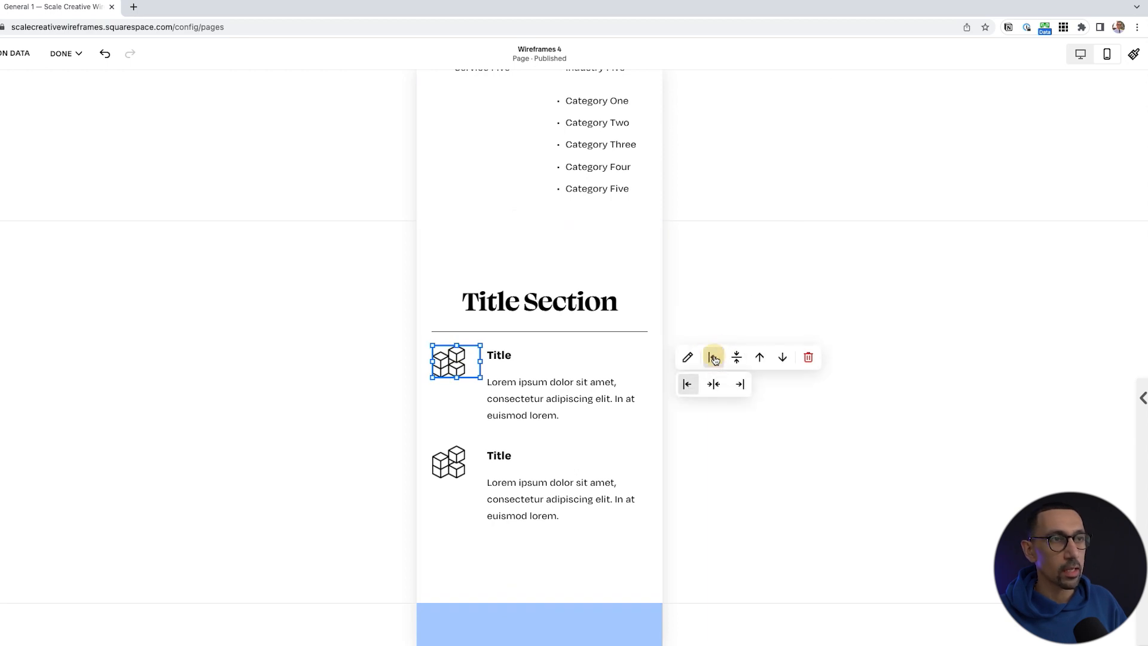
click(737, 385)
click(777, 307)
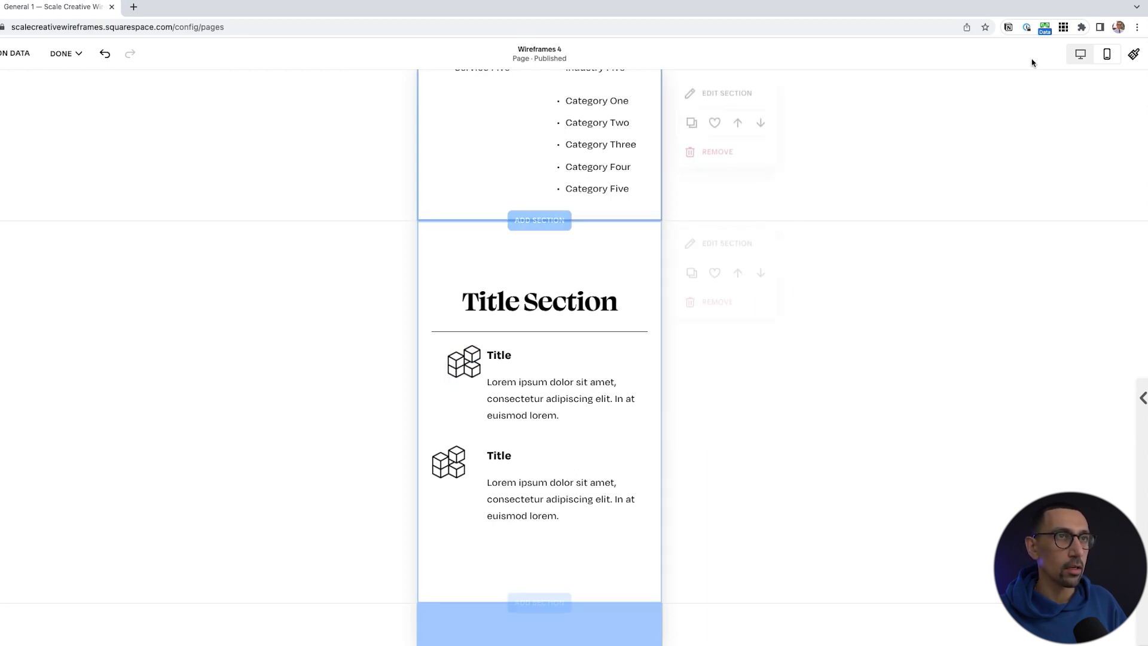
click(1078, 56)
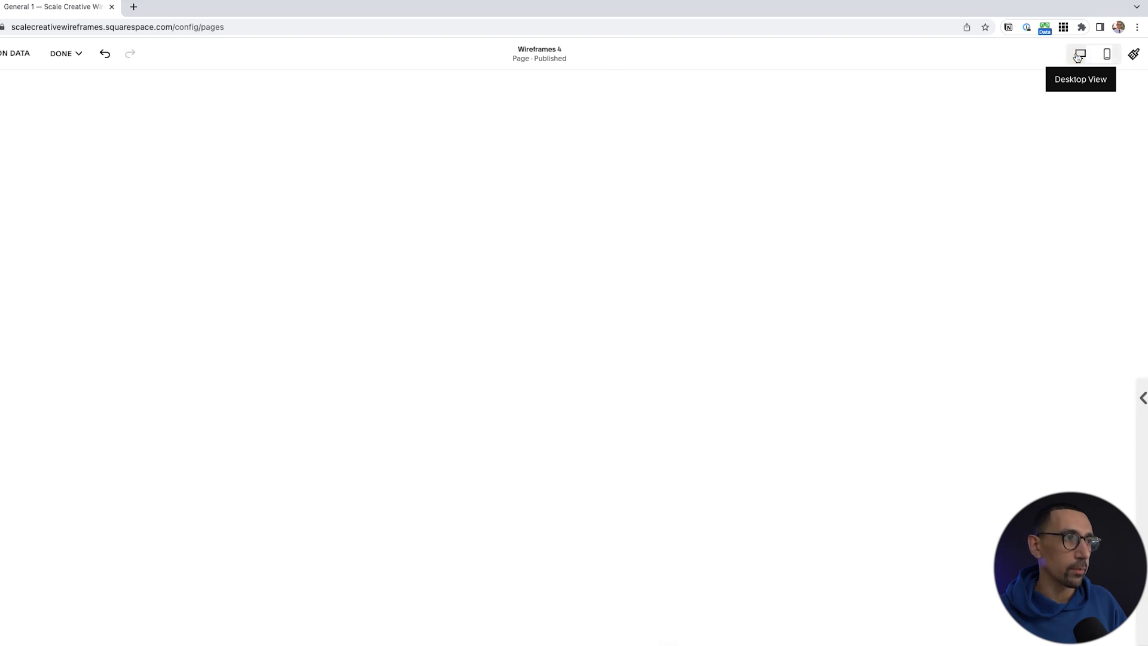
scroll(433, 385, down, 3)
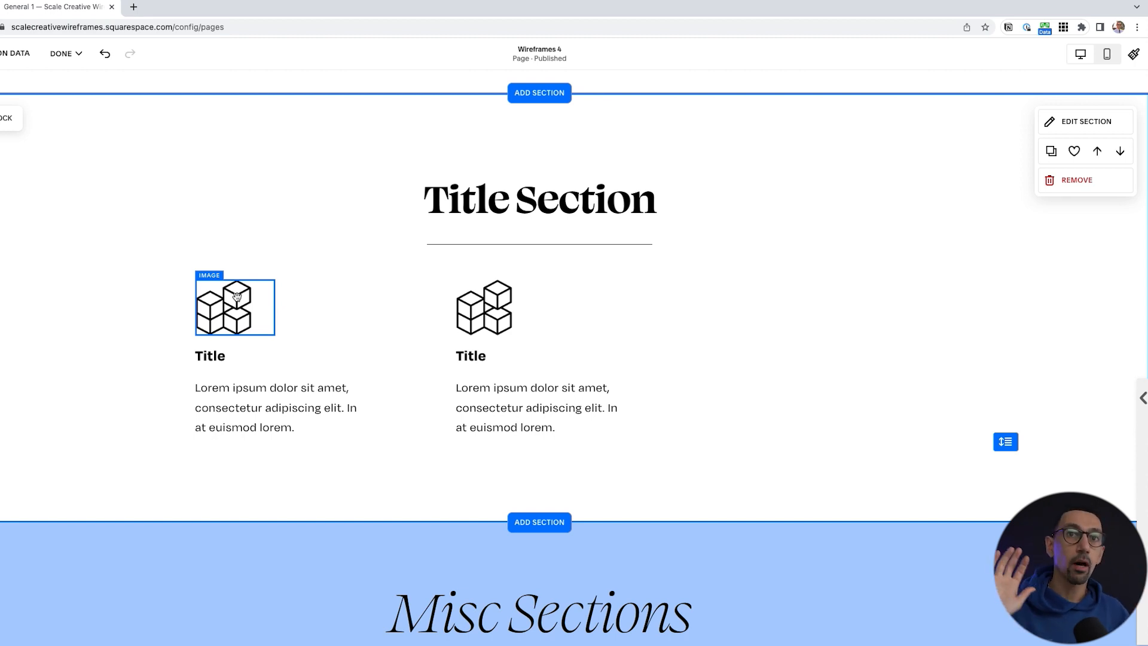
Try a much larger first icon in the desktop layout, compare it with the mobile layout, and undo the resize
click(244, 297)
drag(274, 334, 862, 469)
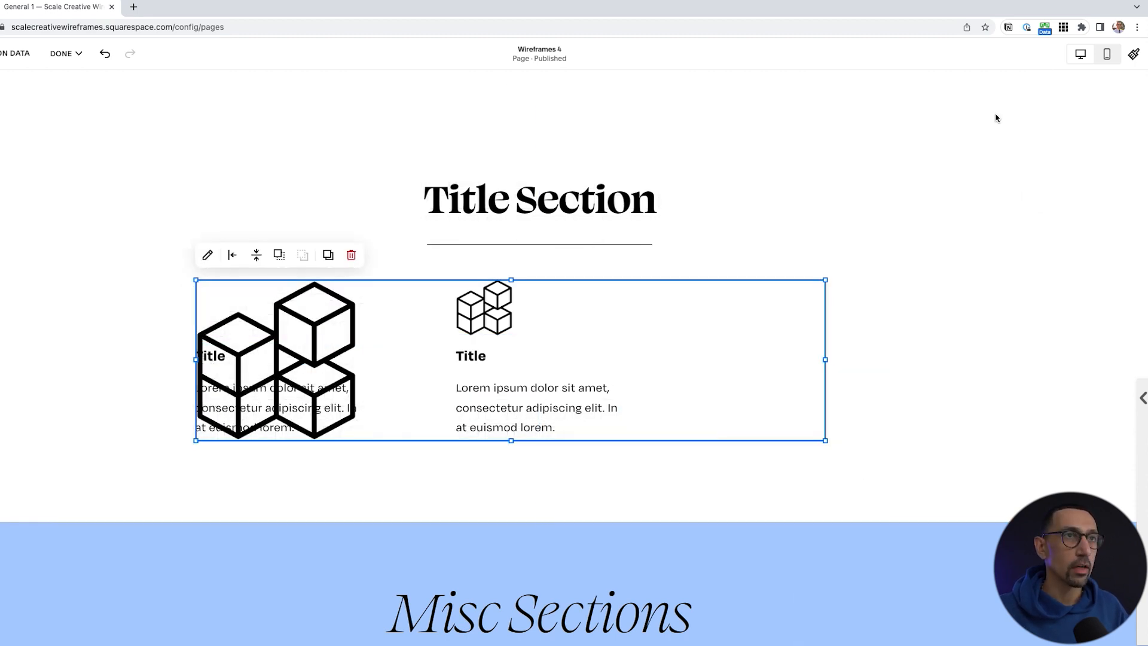
click(1107, 55)
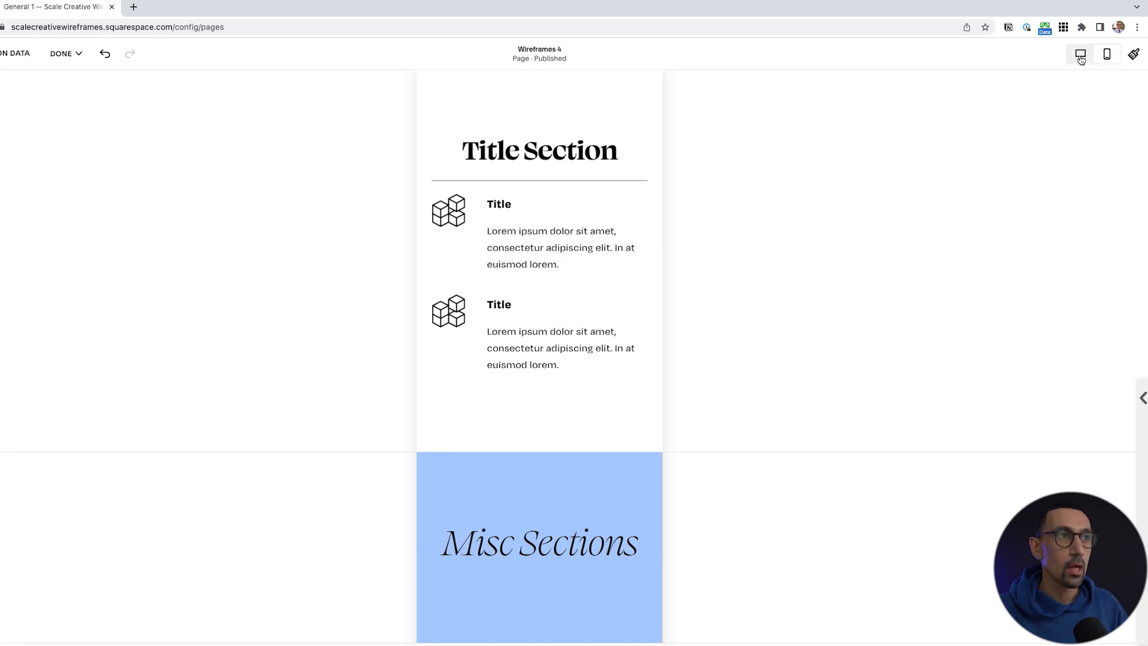
click(1081, 54)
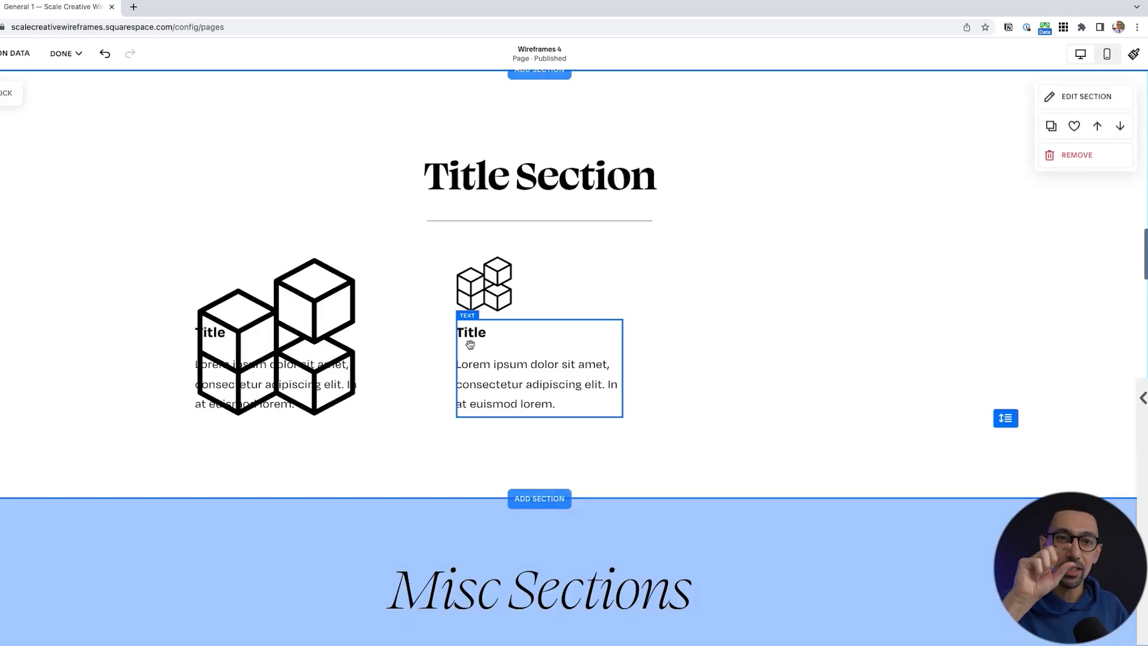
click(294, 301)
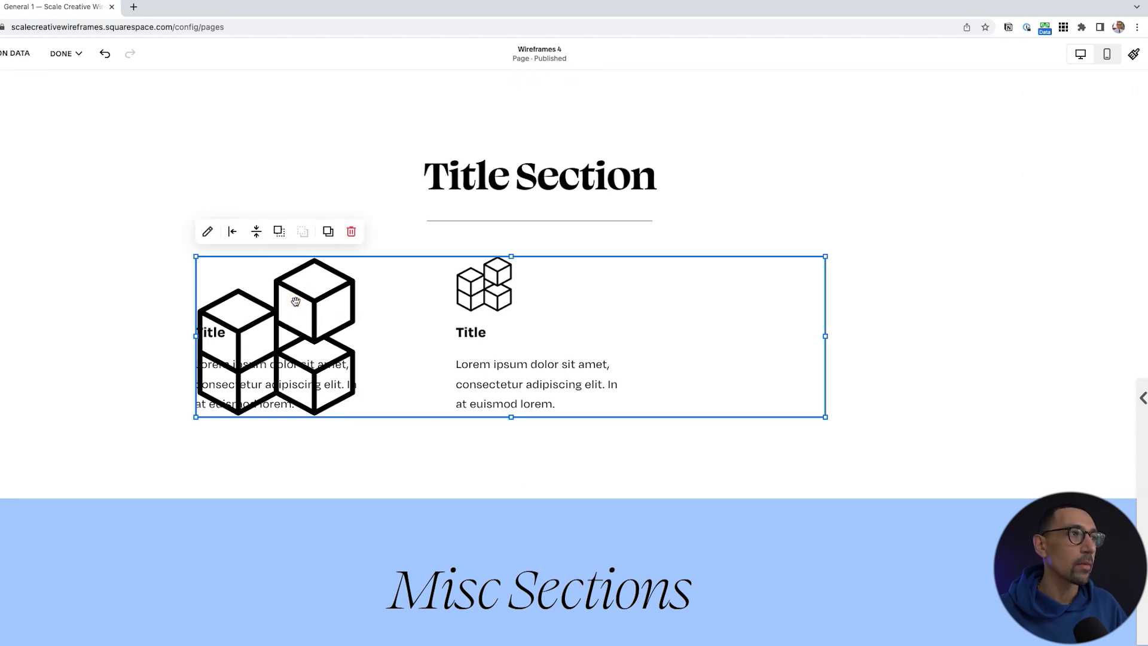
key(super+z)
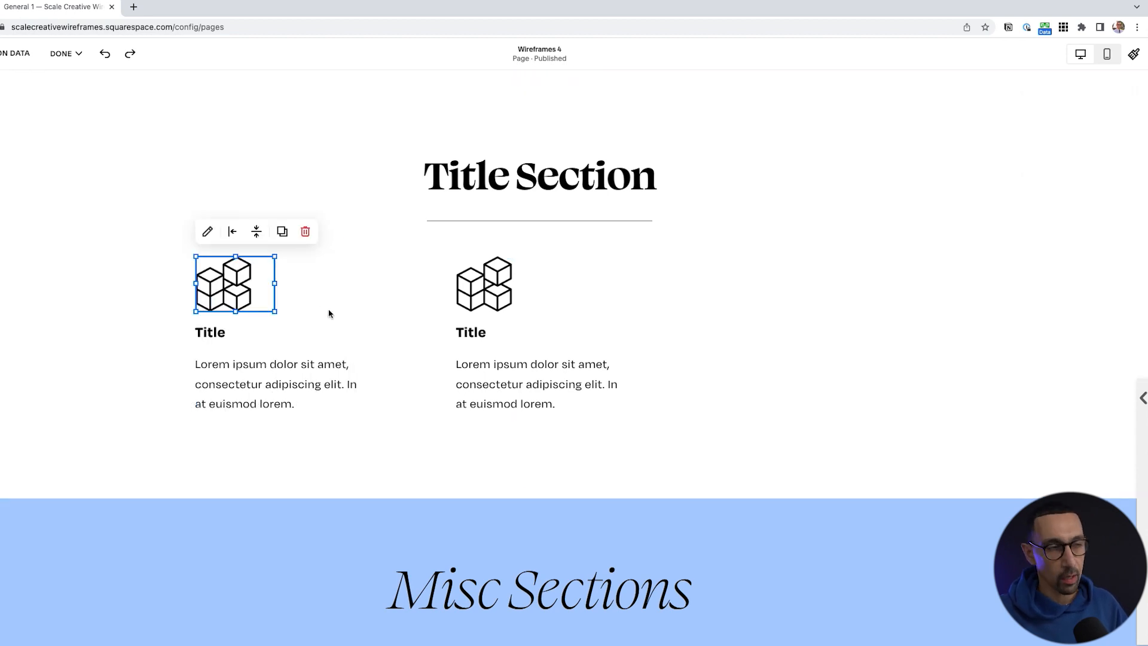
Duplicate the middle icon and Title text block together and place the copy in the third column
click(718, 341)
drag(690, 389, 475, 276)
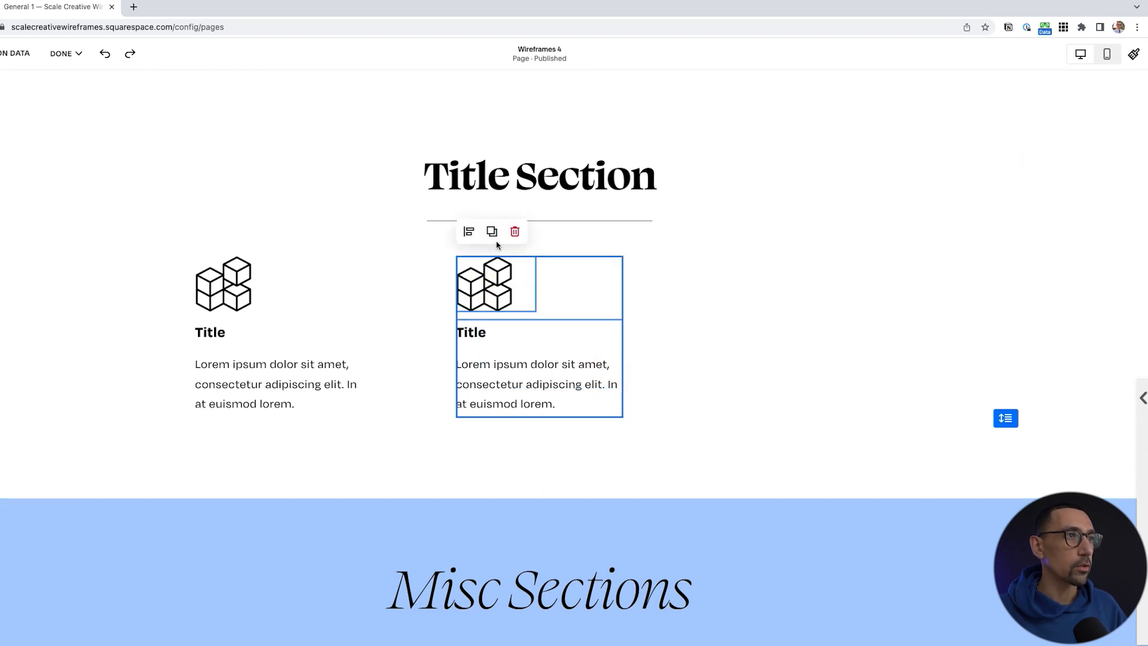
click(491, 233)
drag(745, 357, 807, 354)
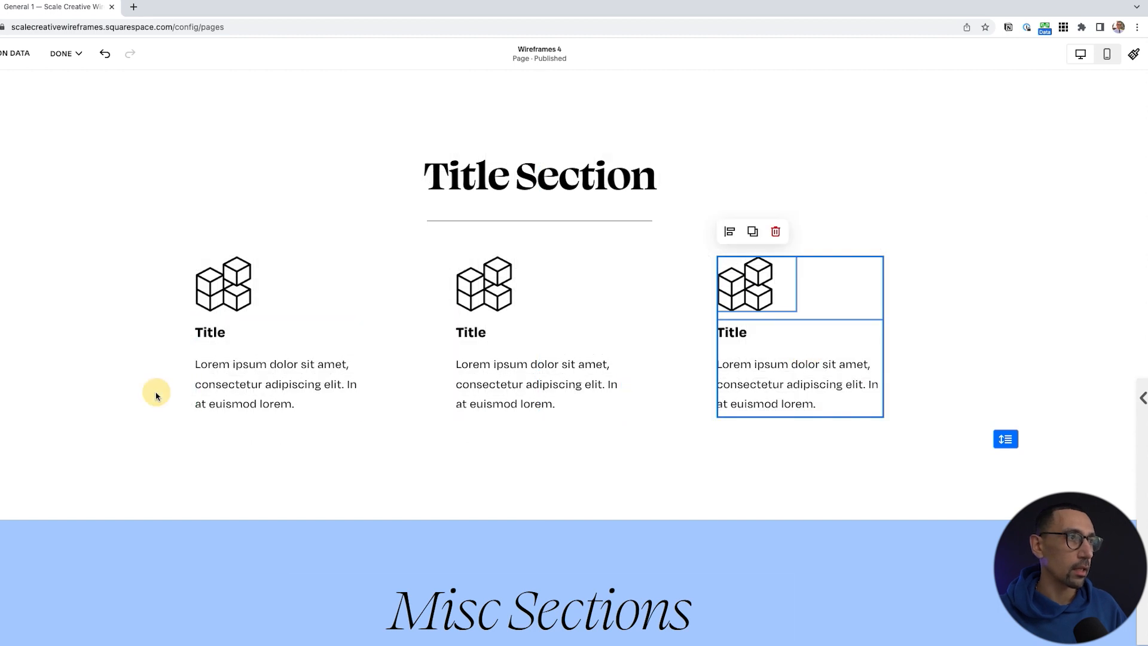
Duplicate the whole row of three icon and Title text pairs twice to form three rows in the desktop layout
drag(141, 395, 848, 269)
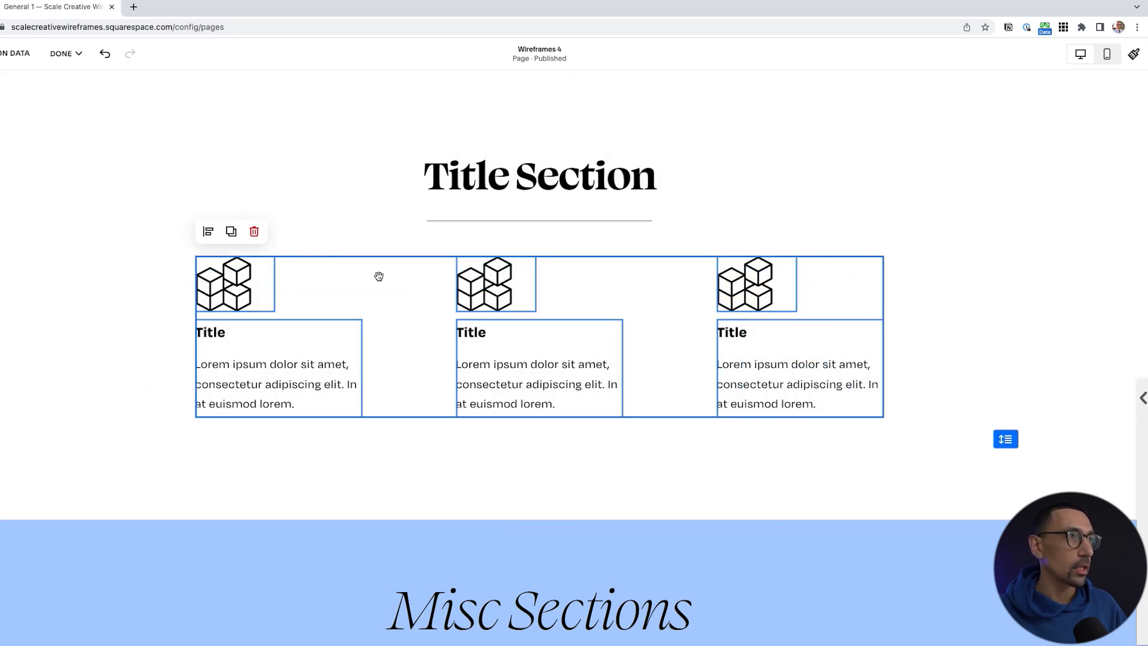
click(231, 232)
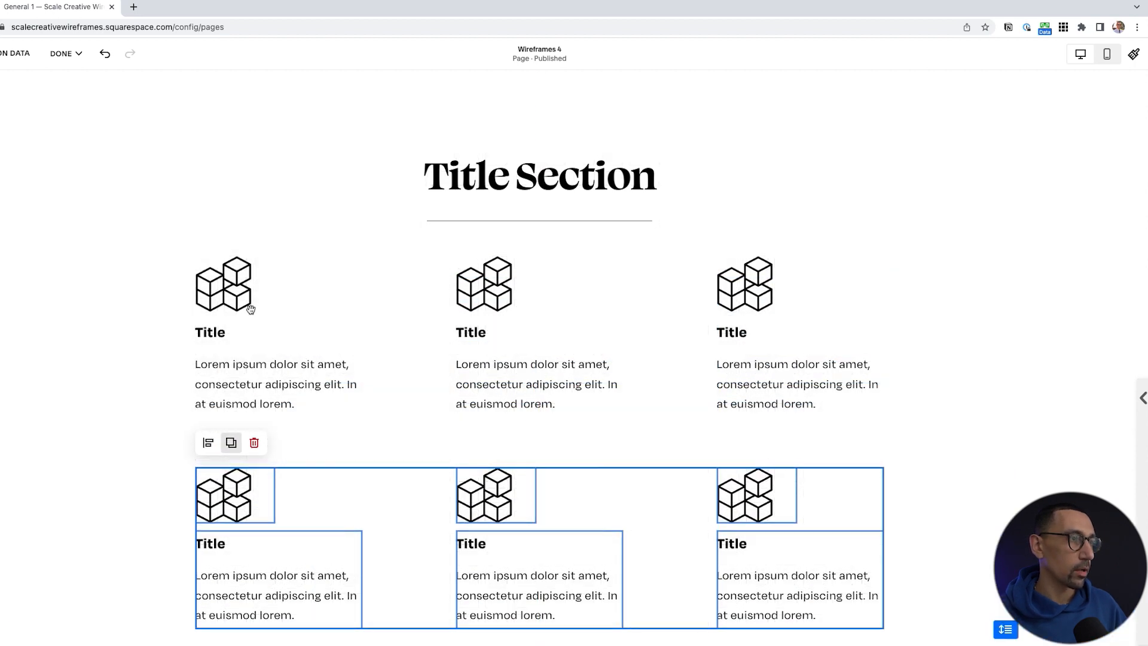
click(231, 443)
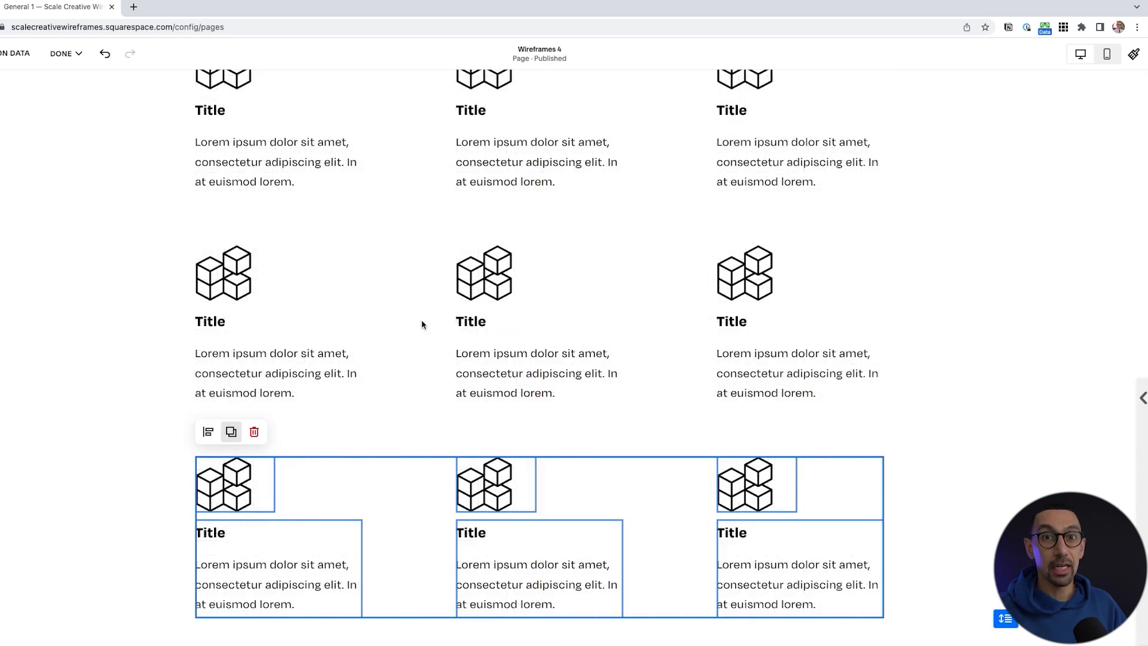
scroll(707, 291, up, 1)
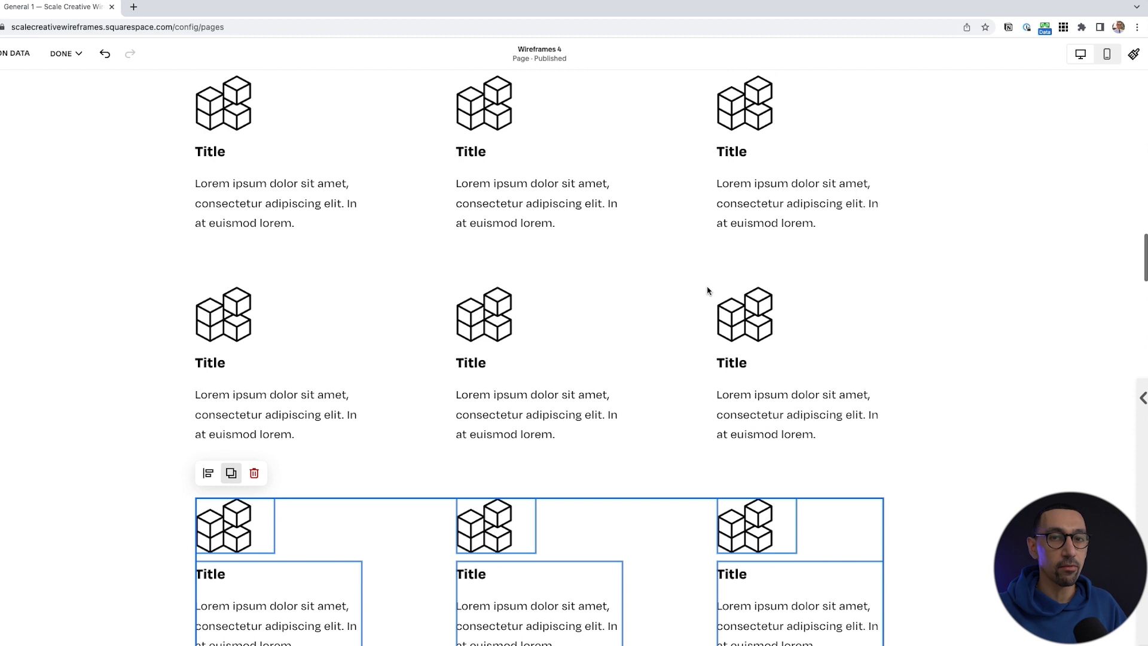
scroll(708, 290, up, 2)
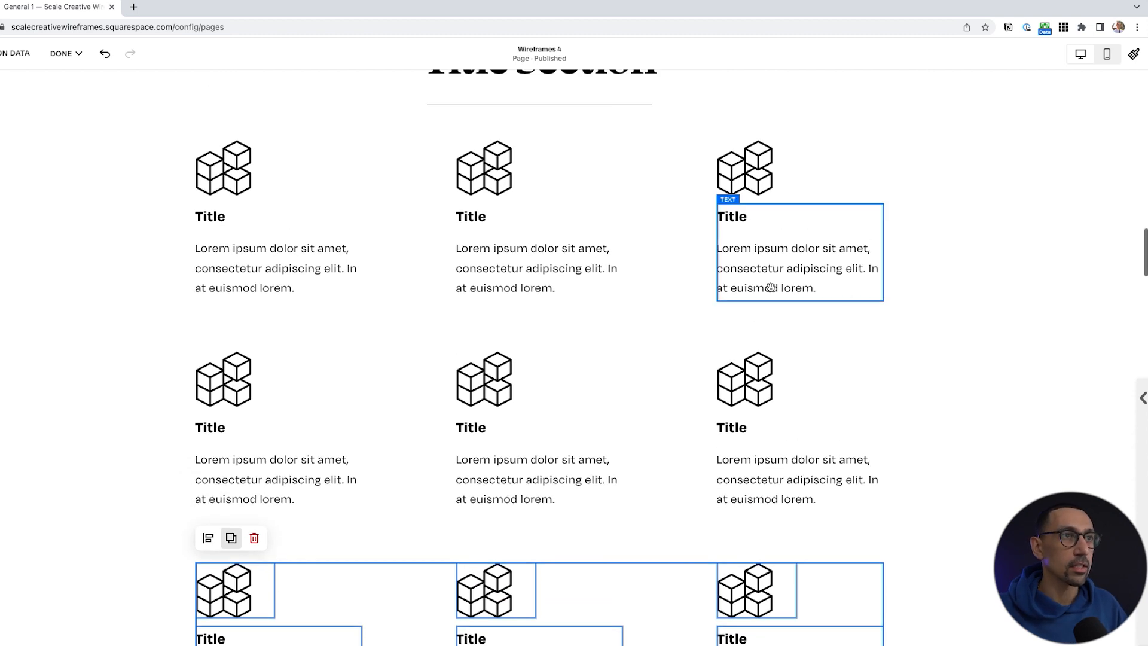
Check how all the duplicated icon and text pairs stack in the mobile layout of the Title Section
click(1106, 55)
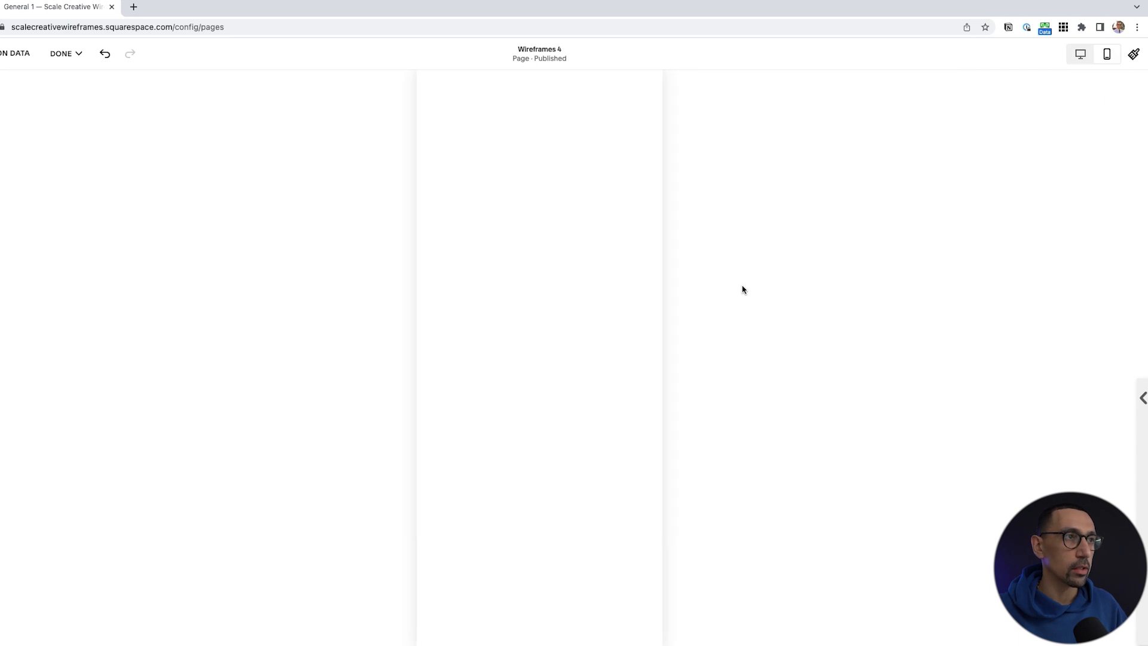
scroll(468, 341, down, 3)
scroll(467, 342, down, 3)
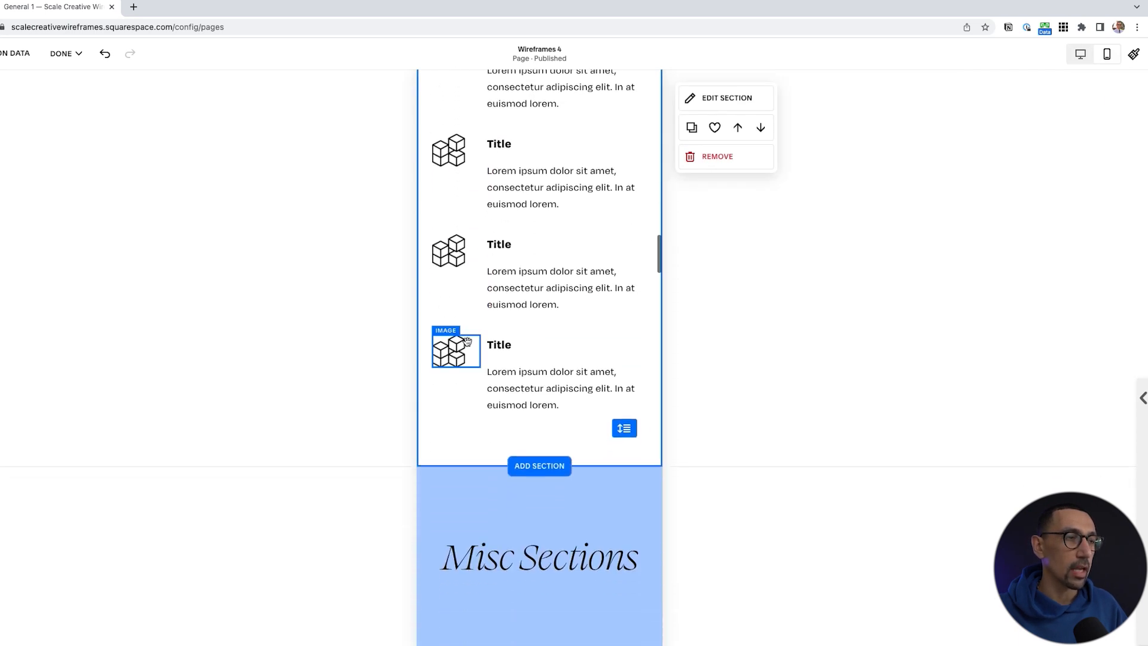
scroll(467, 341, up, 7)
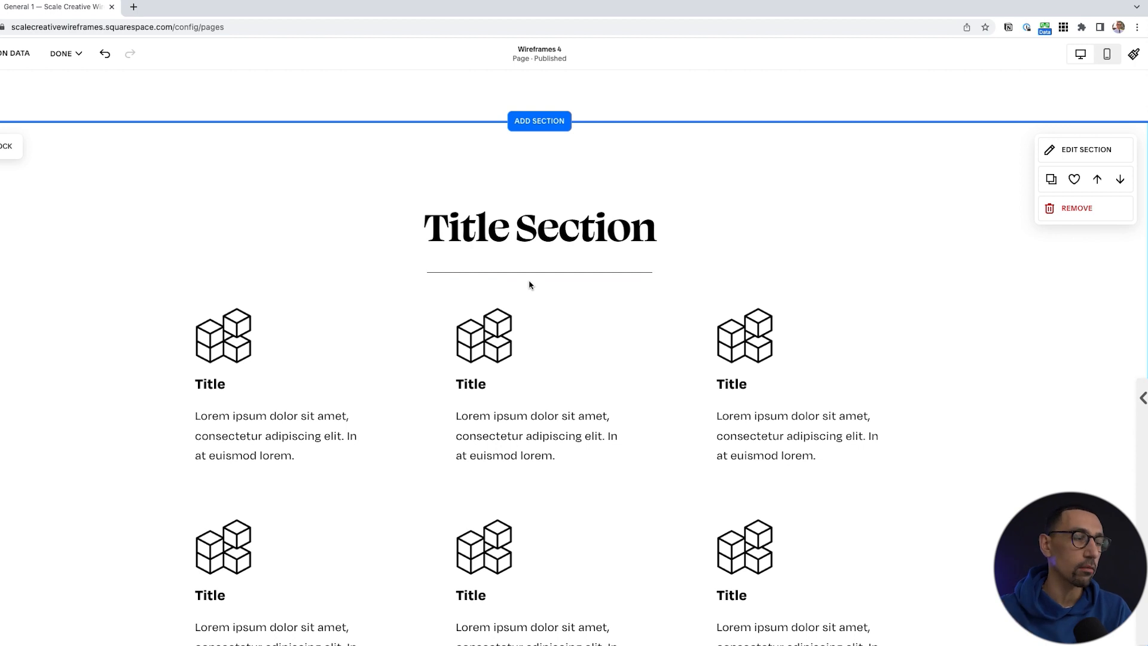
Show the desktop layout's grid and extend the Title Section by four grid rows below the last icon row
scroll(977, 310, down, 6)
scroll(977, 311, up, 2)
scroll(977, 311, down, 3)
key(g)
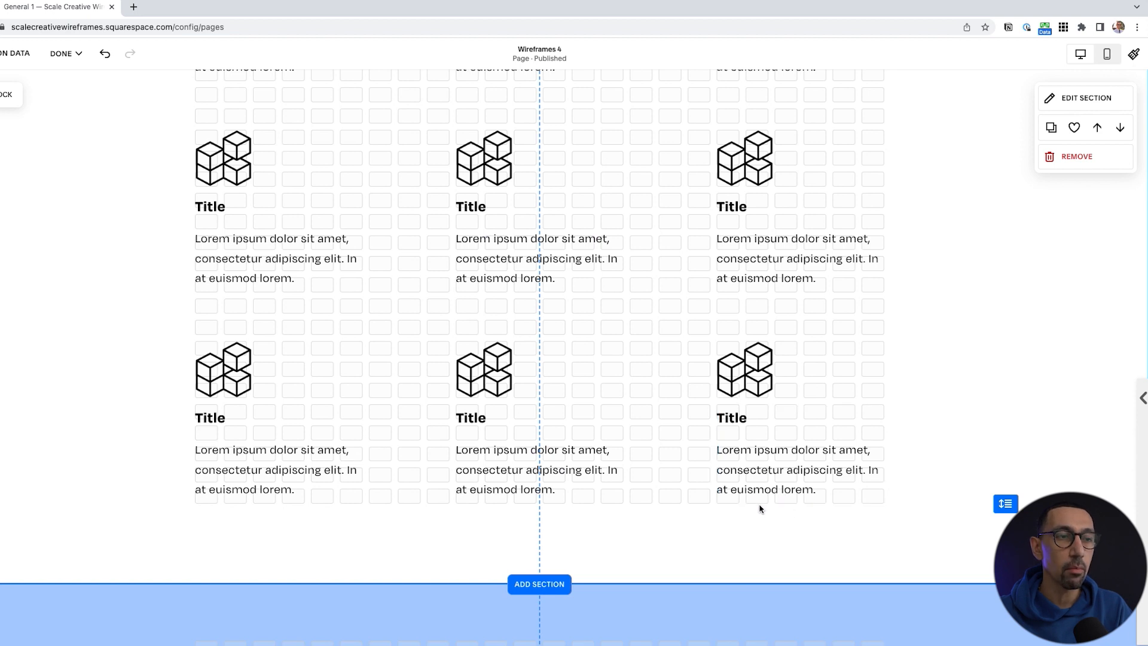
drag(1001, 504, 1000, 596)
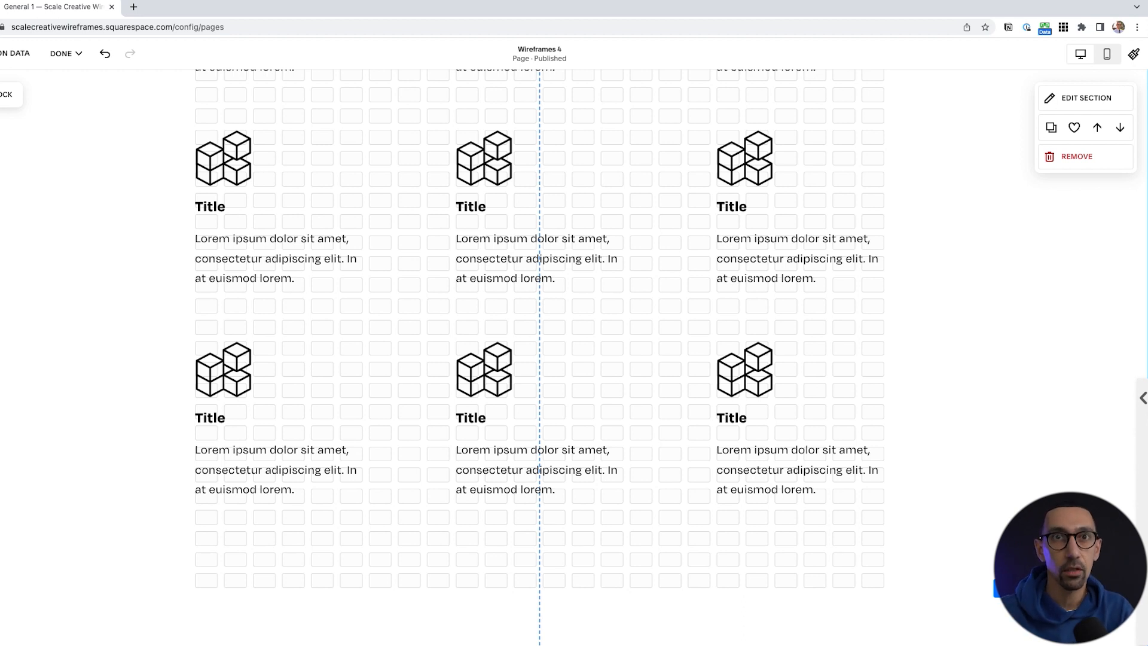
scroll(644, 276, down, 2)
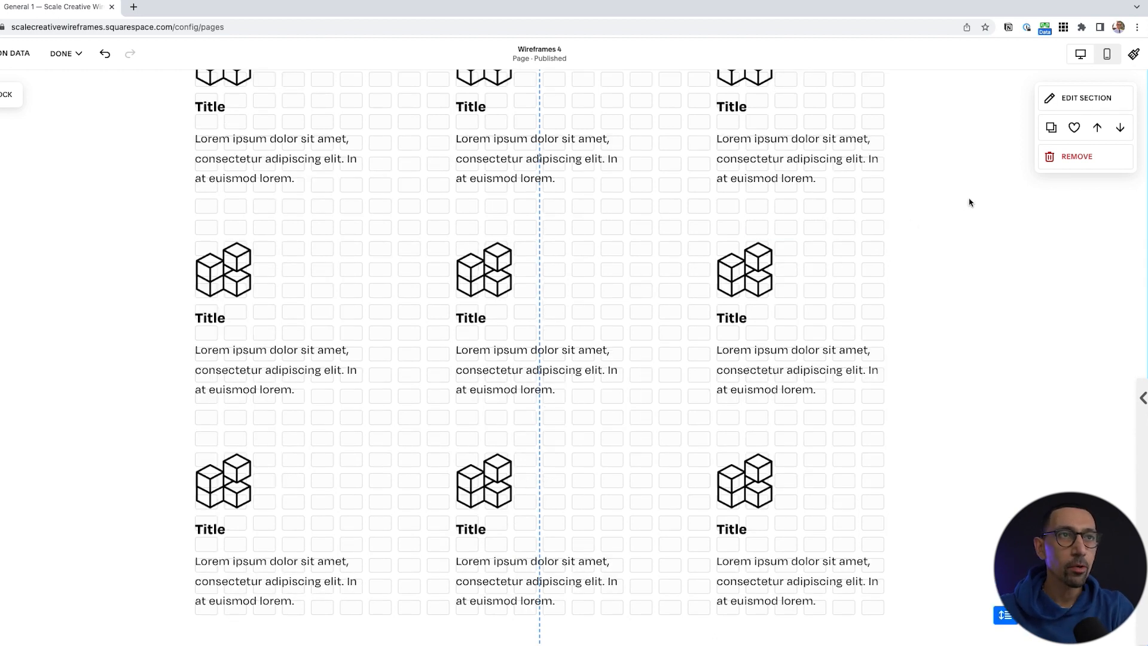
Review the Title Section and the sections above it in the mobile layout
click(1105, 55)
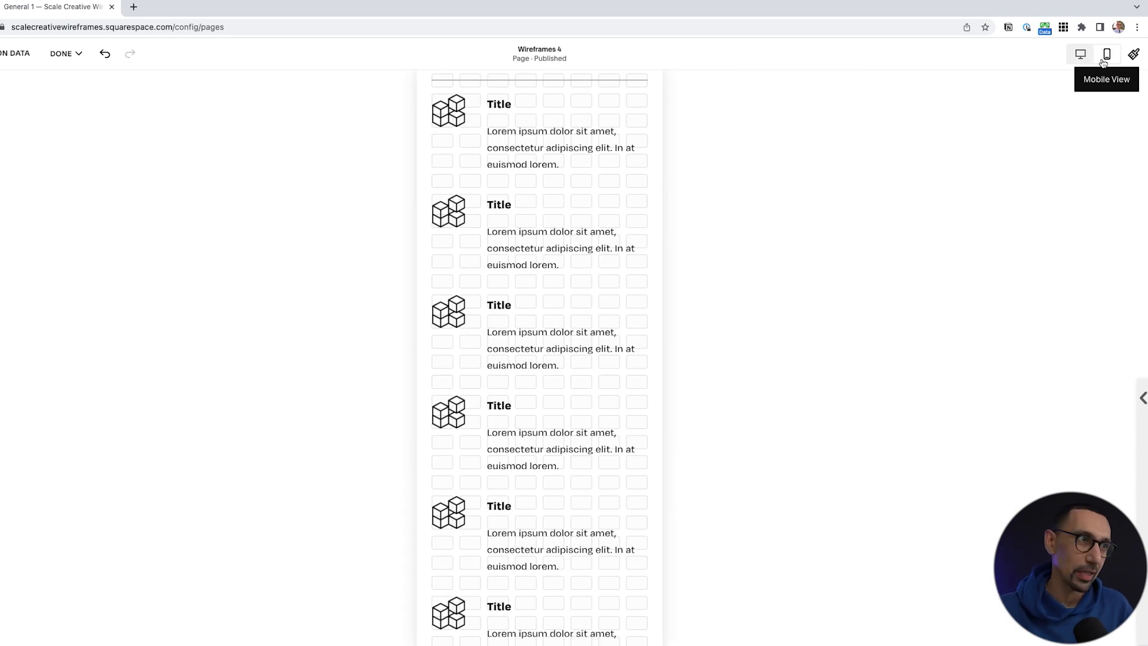
scroll(586, 297, up, 5)
scroll(585, 298, up, 8)
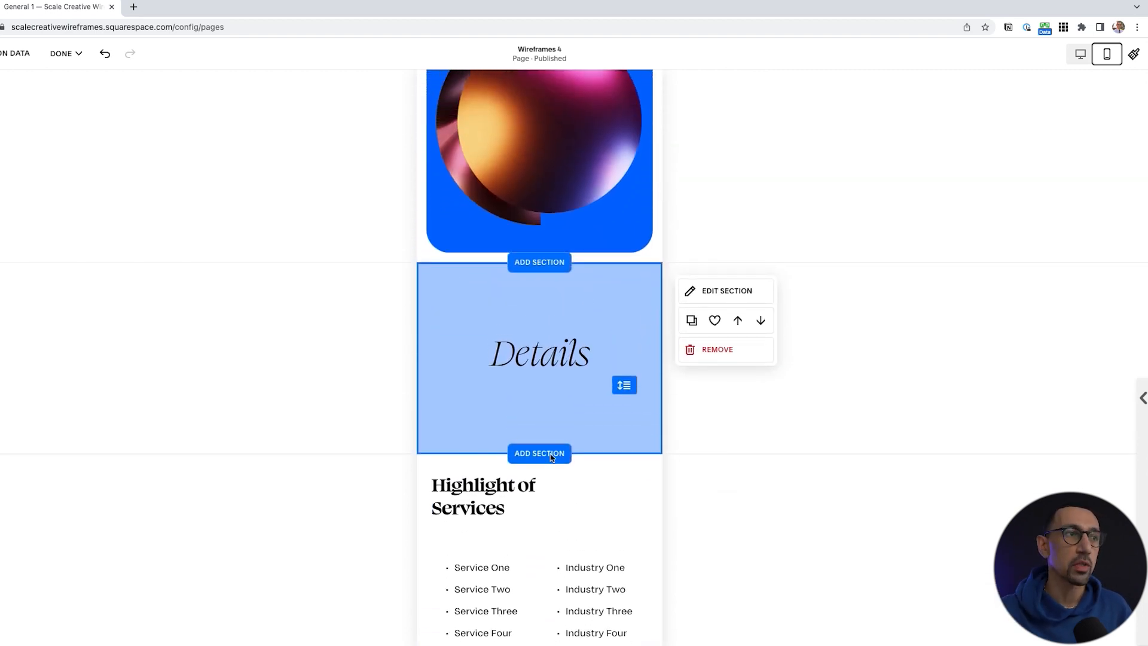
scroll(530, 549, down, 10)
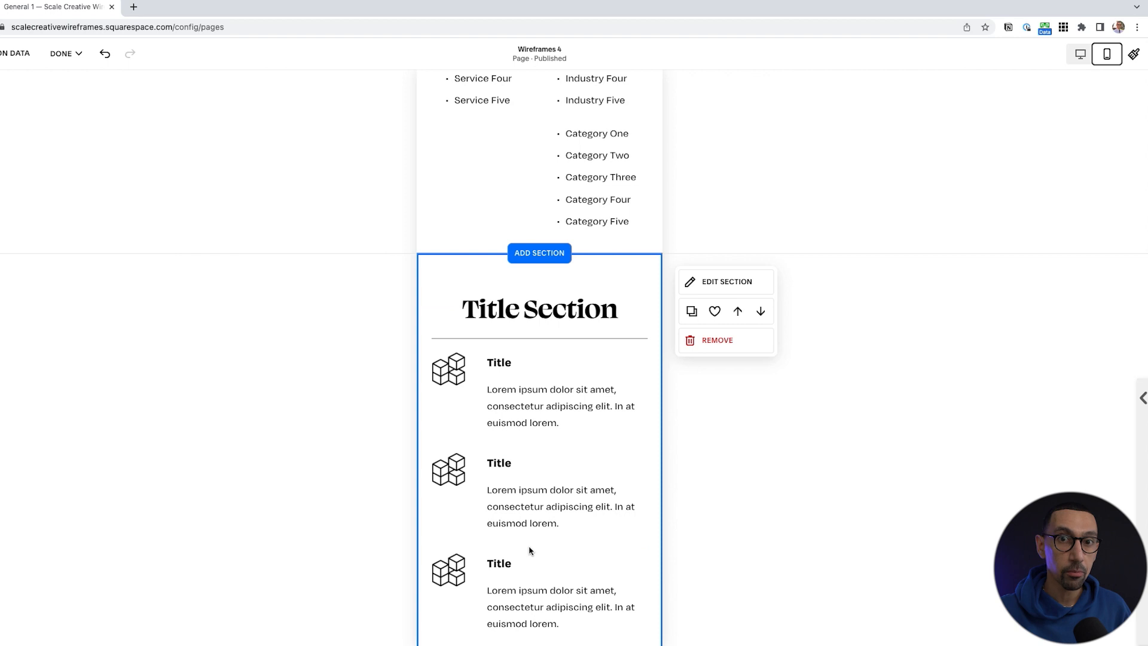
Return to the desktop layout and add the Title Section to the saved sections
click(1081, 54)
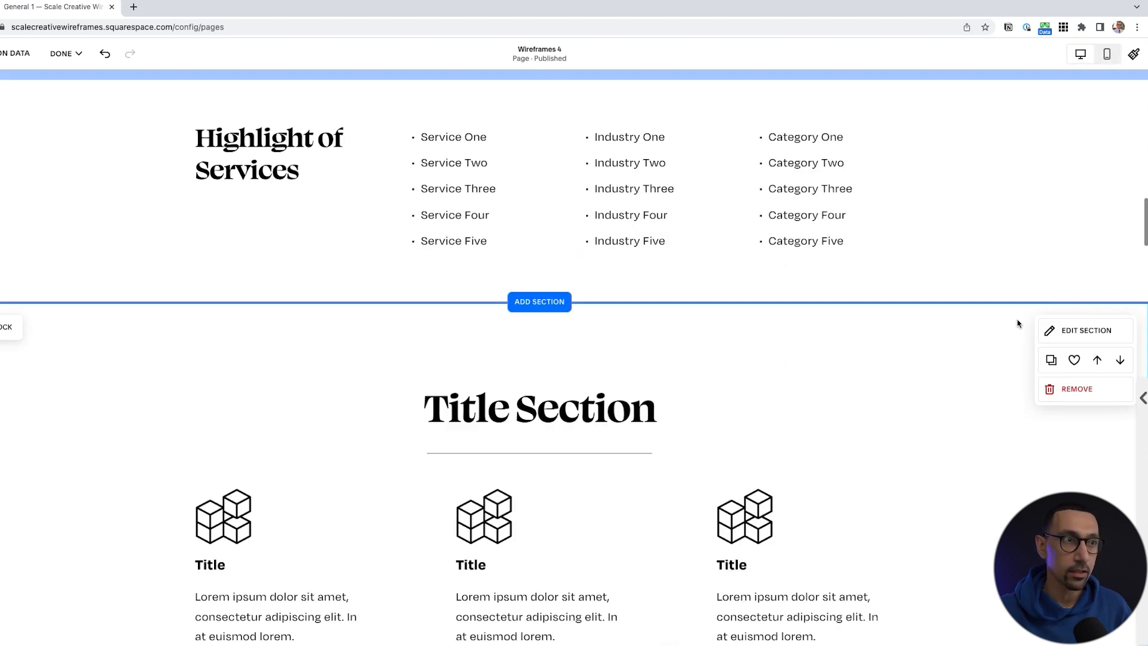
click(1075, 362)
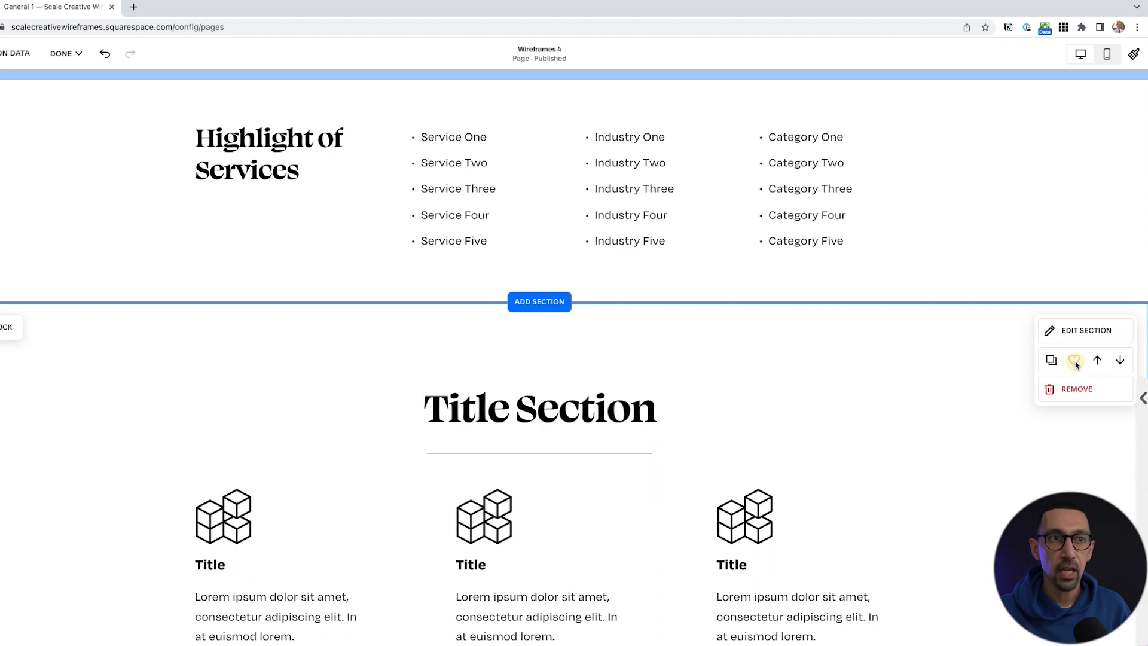
scroll(859, 461, down, 7)
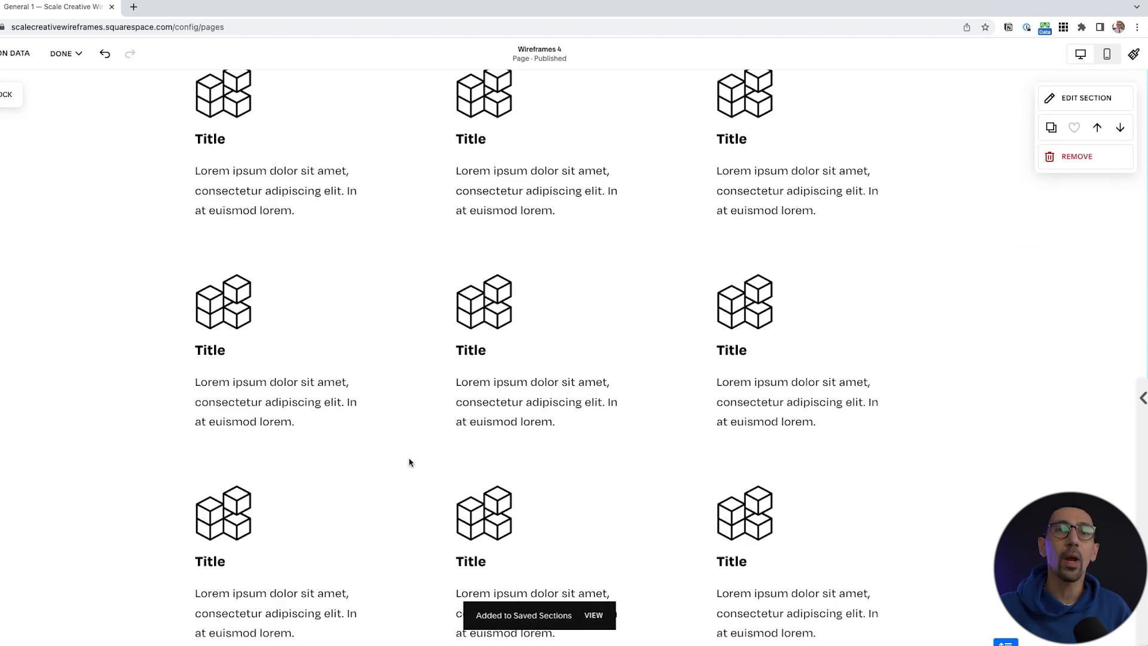